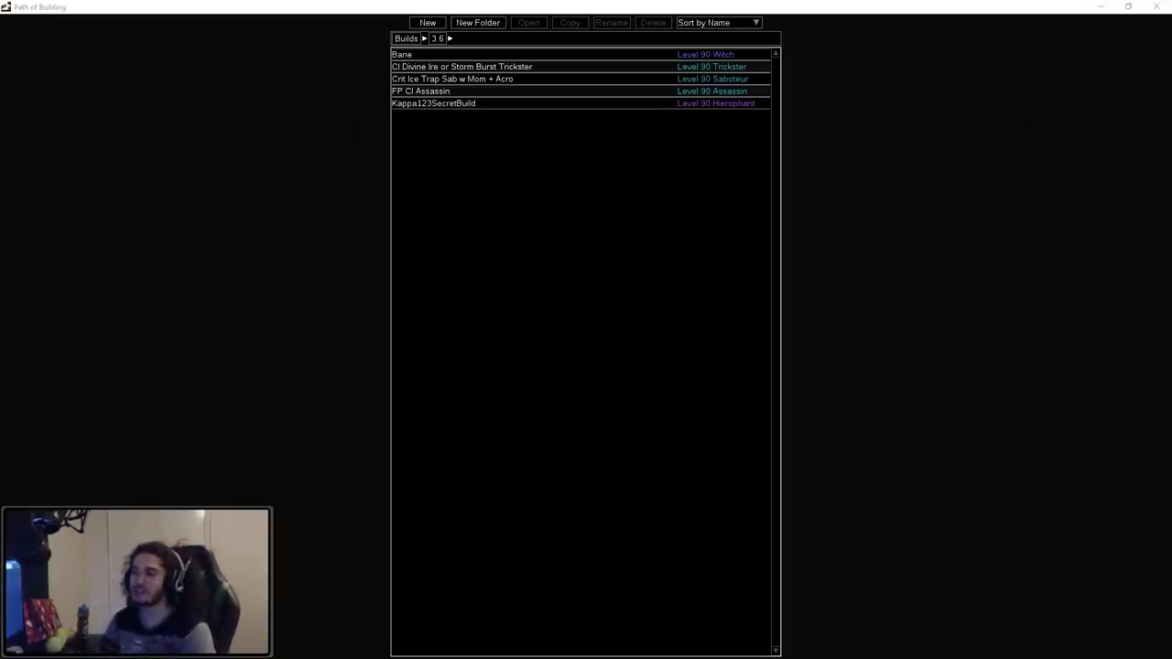
# Open the "Crit Ice Trap Sab w Mom + Acro" build from the 3.6 folder.
pyautogui.click(1088, 252)
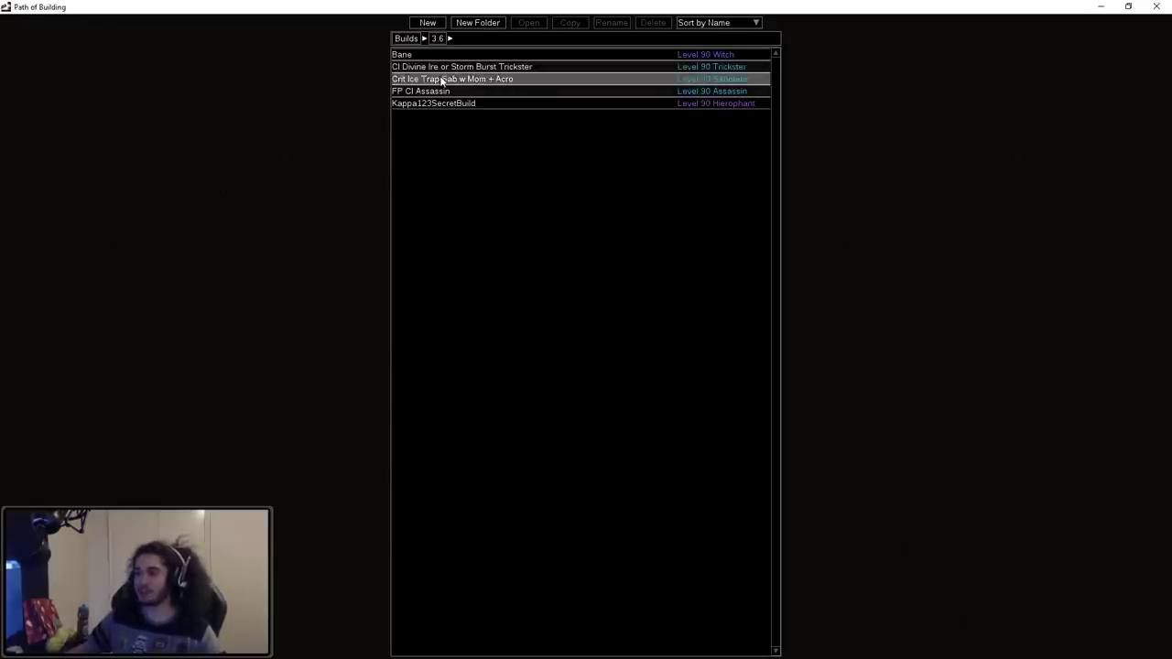
pyautogui.click(594, 92)
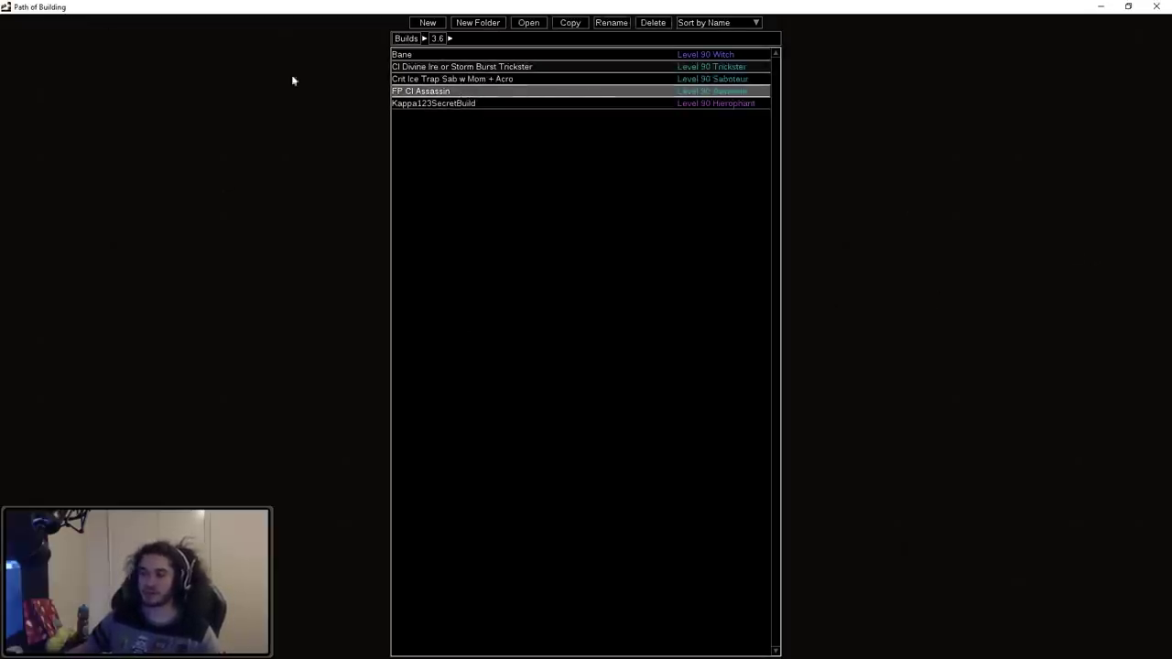
pyautogui.click(467, 79)
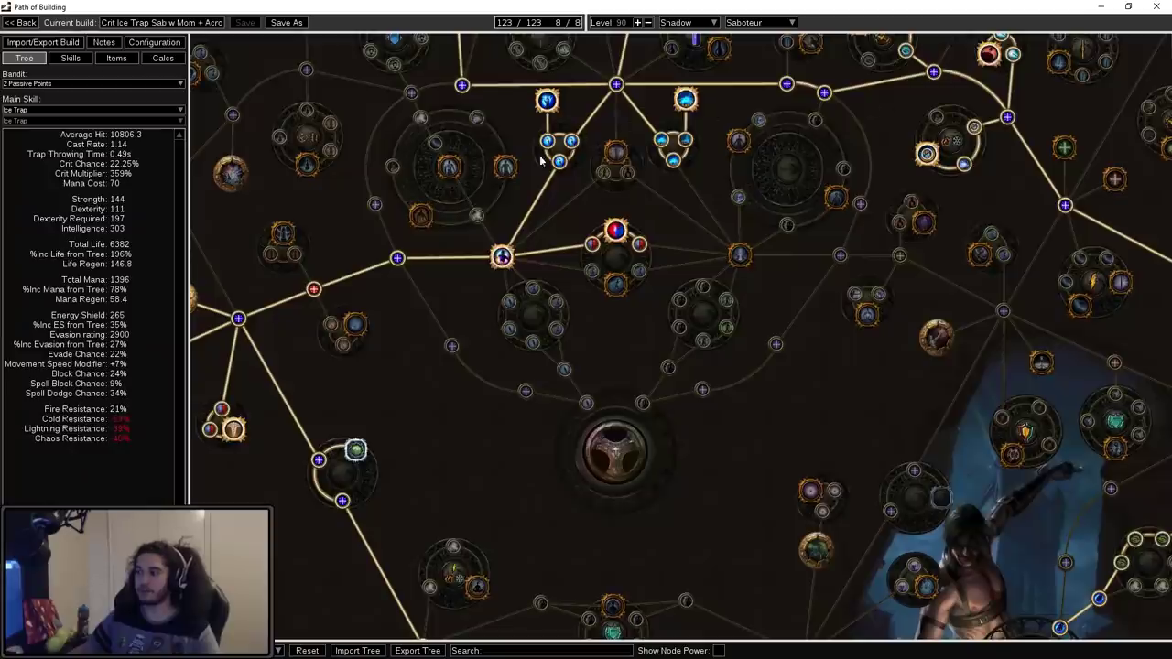
pyautogui.scroll(-5, 648, 322)
pyautogui.moveTo(703, 545); pyautogui.dragTo(579, 366)
# Switch to the patch notes in Chrome and highlight Ice Trap's level 20 damage, added damage effectiveness and circle radius changes.
pyautogui.moveTo(1168, 479); pyautogui.dragTo(694, 0)
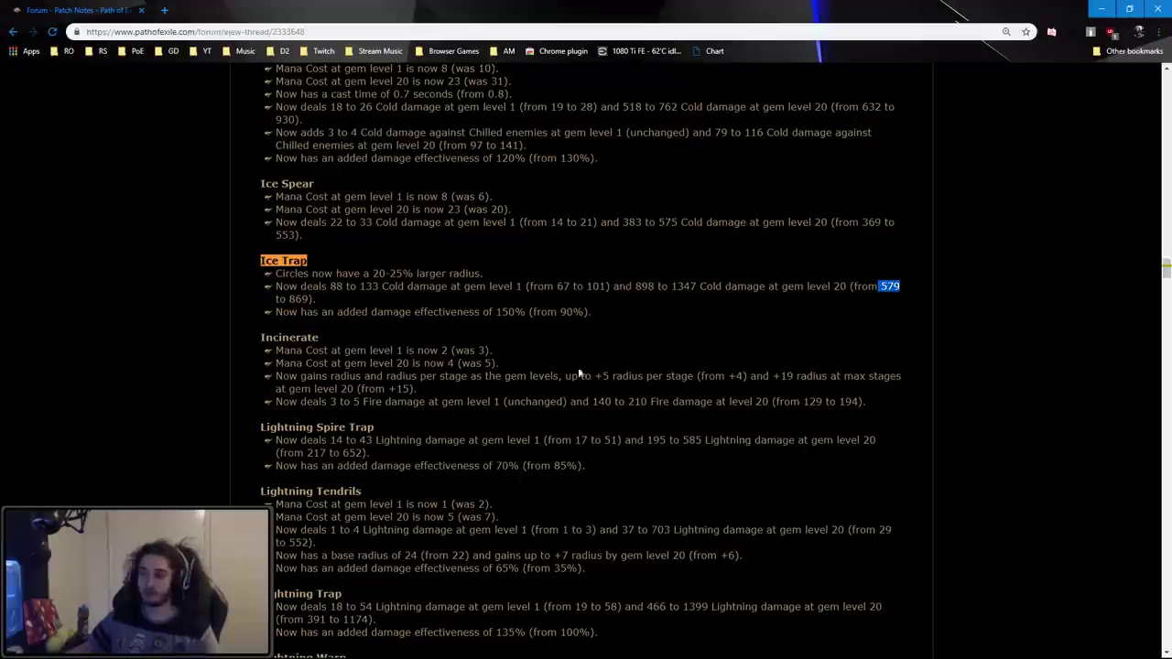
pyautogui.moveTo(671, 286); pyautogui.dragTo(697, 287)
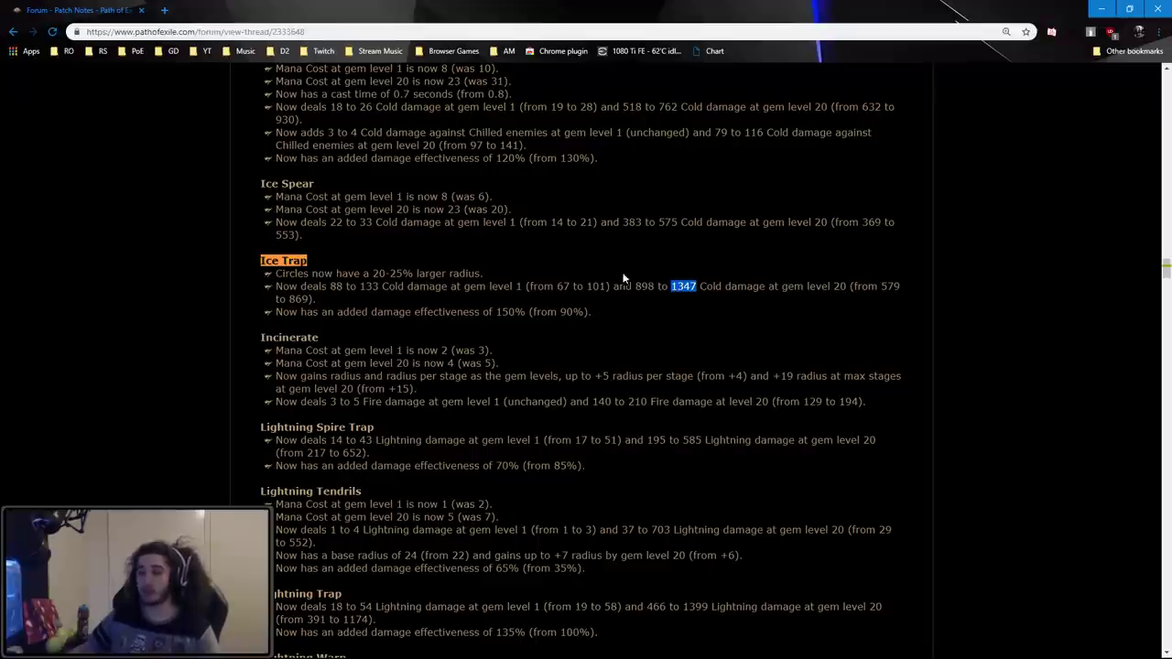
pyautogui.click(601, 313)
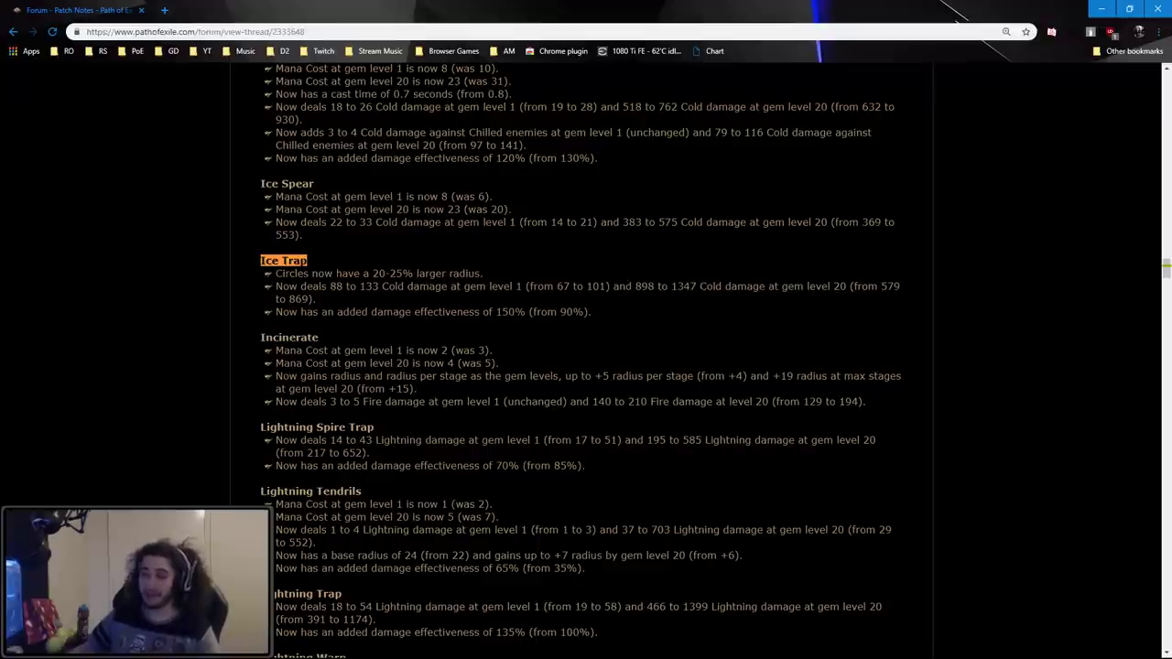
pyautogui.doubleClick(565, 313)
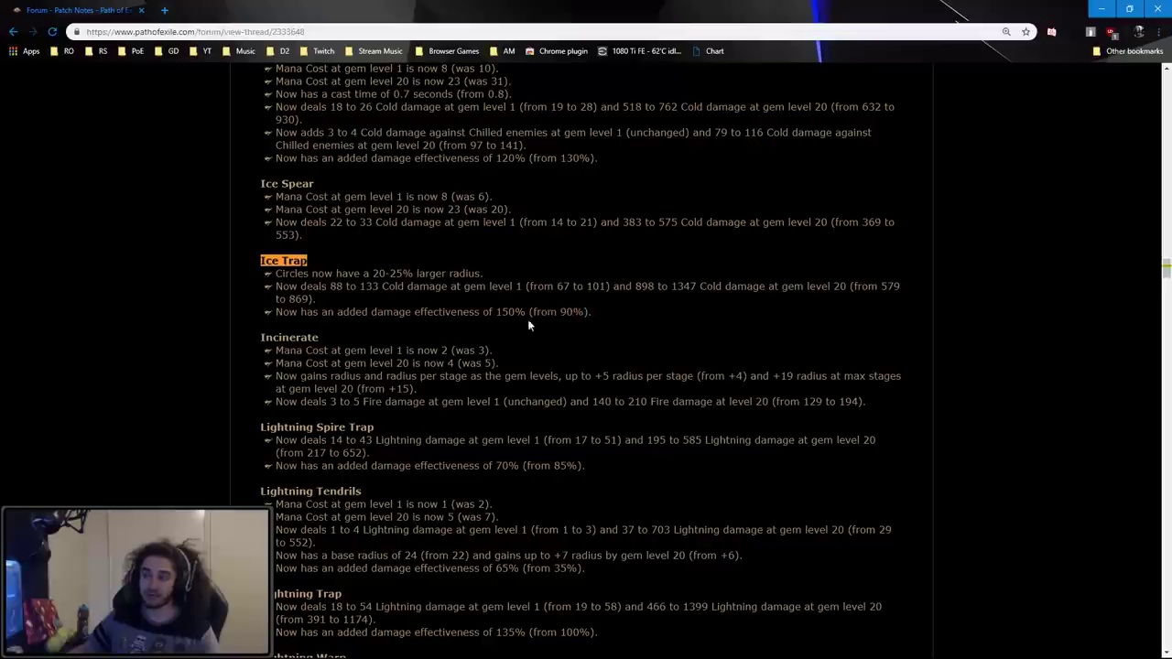
pyautogui.moveTo(496, 312); pyautogui.dragTo(603, 308)
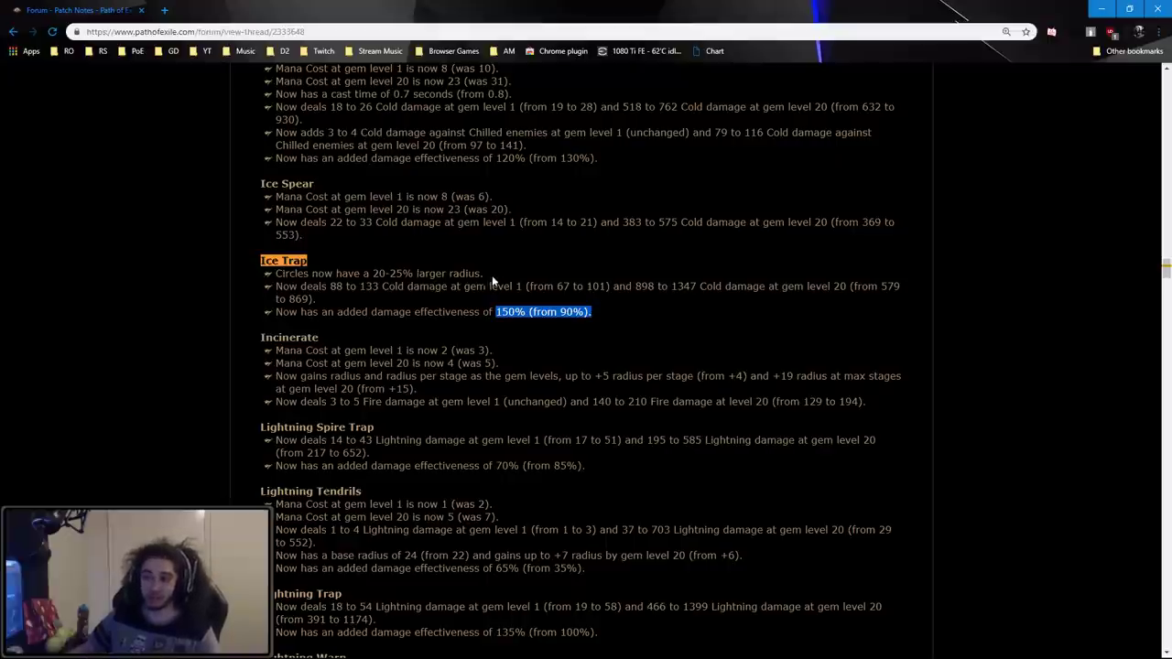
pyautogui.moveTo(492, 275); pyautogui.dragTo(271, 280)
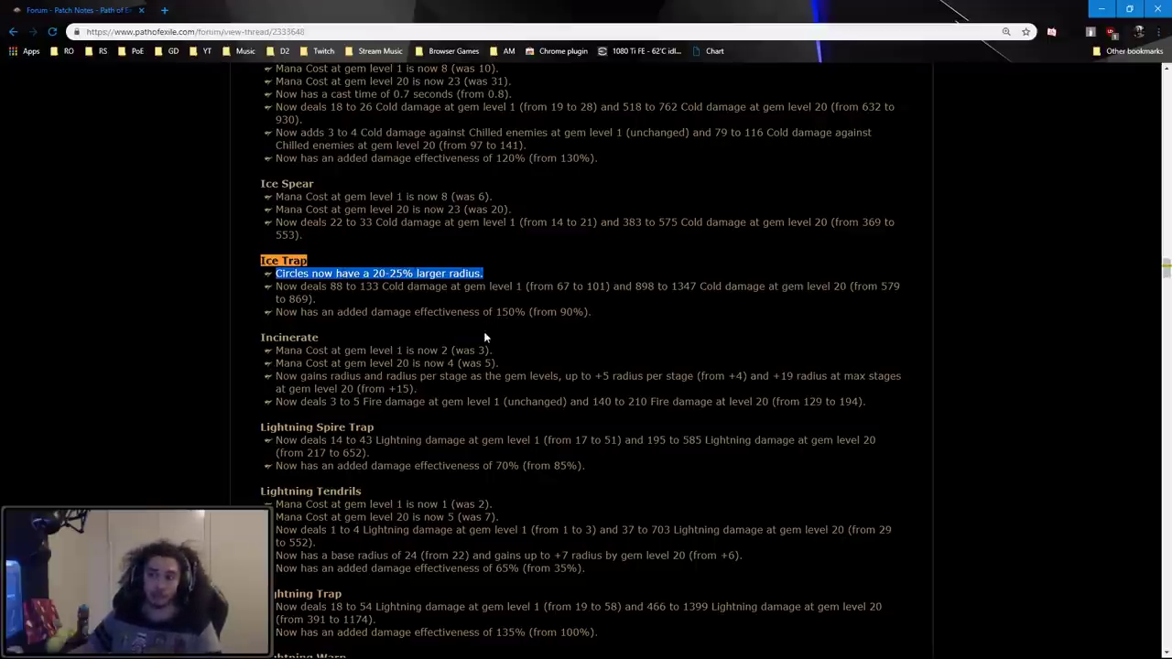
# Return to Path of Building and load the build's 20-point Shadow passive tree.
pyautogui.moveTo(590, 8); pyautogui.dragTo(1171, 274)
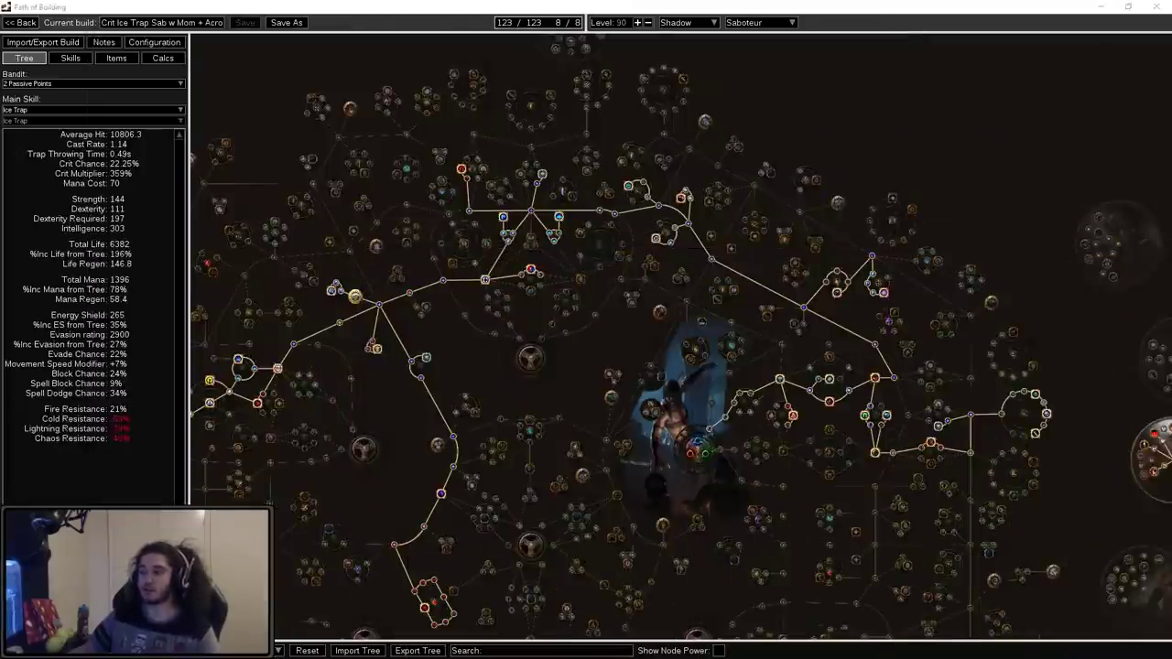
pyautogui.moveTo(584, 348); pyautogui.dragTo(637, 229)
pyautogui.click(227, 651)
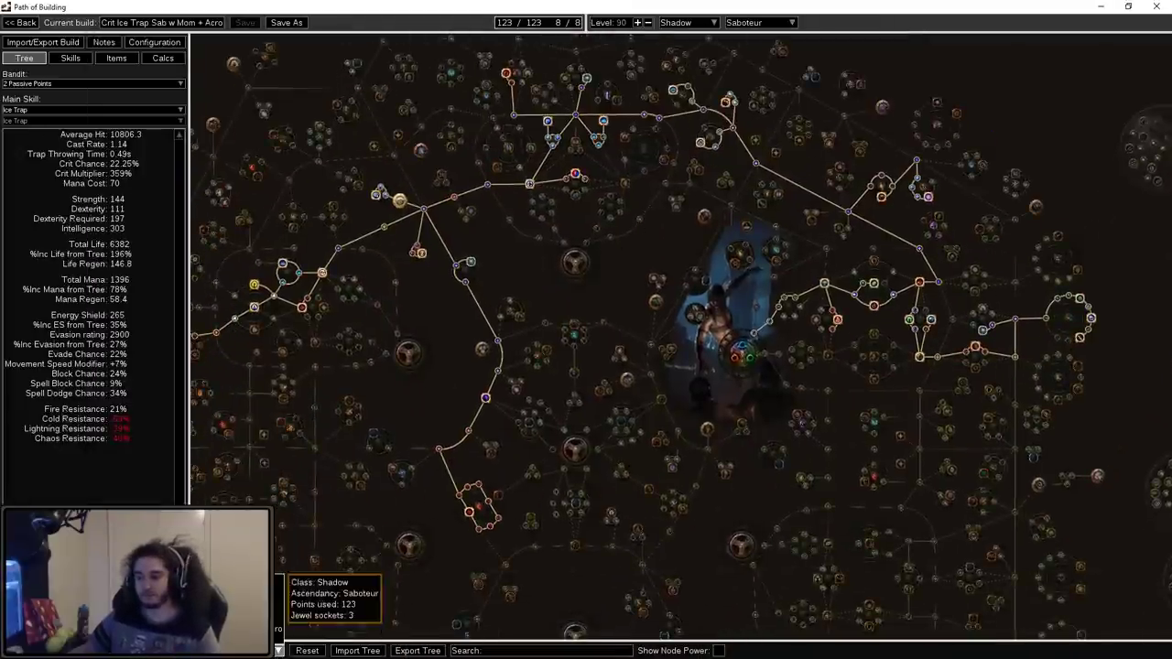
pyautogui.click(222, 577)
pyautogui.moveTo(928, 387); pyautogui.dragTo(599, 451)
pyautogui.scroll(3, 607, 248)
pyautogui.scroll(2, 468, 401)
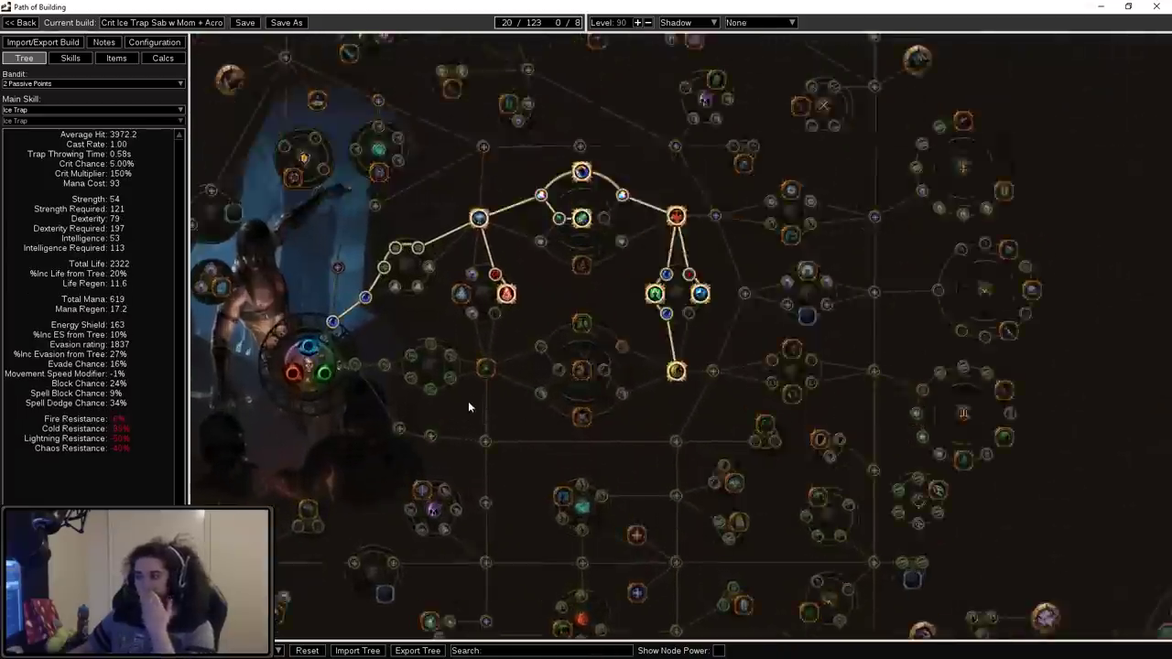
# Examine the nodes allocated east of the Shadow start on the 20-point passive tree.
pyautogui.moveTo(331, 304); pyautogui.dragTo(305, 439)
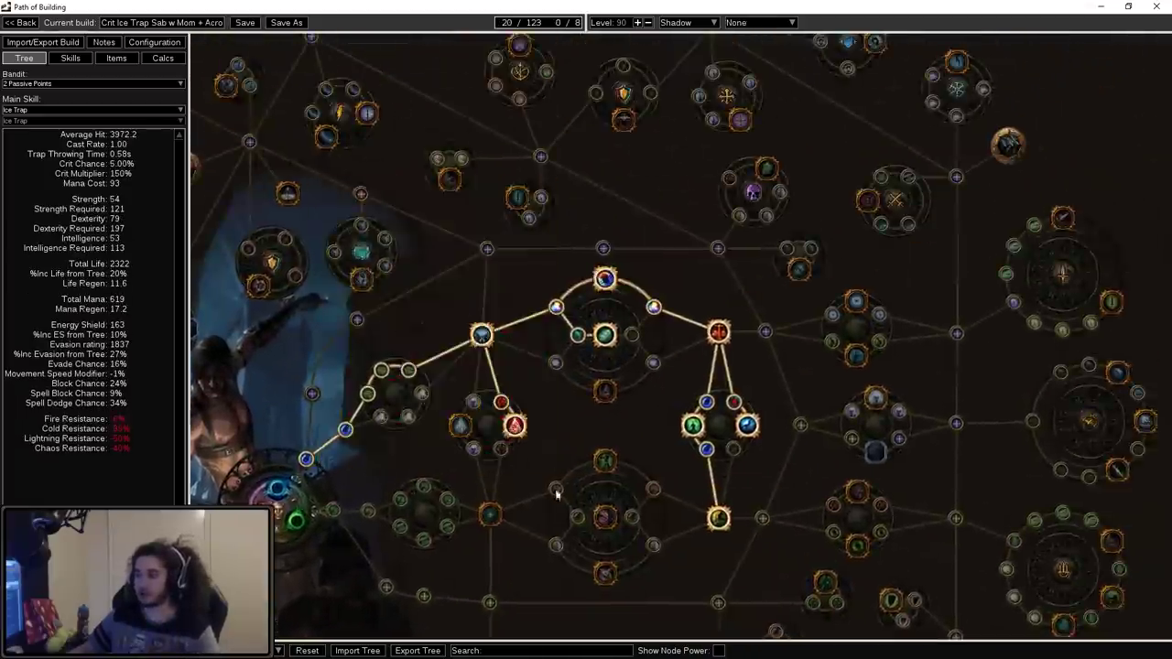
pyautogui.moveTo(573, 497); pyautogui.dragTo(329, 229)
pyautogui.scroll(2, 505, 422)
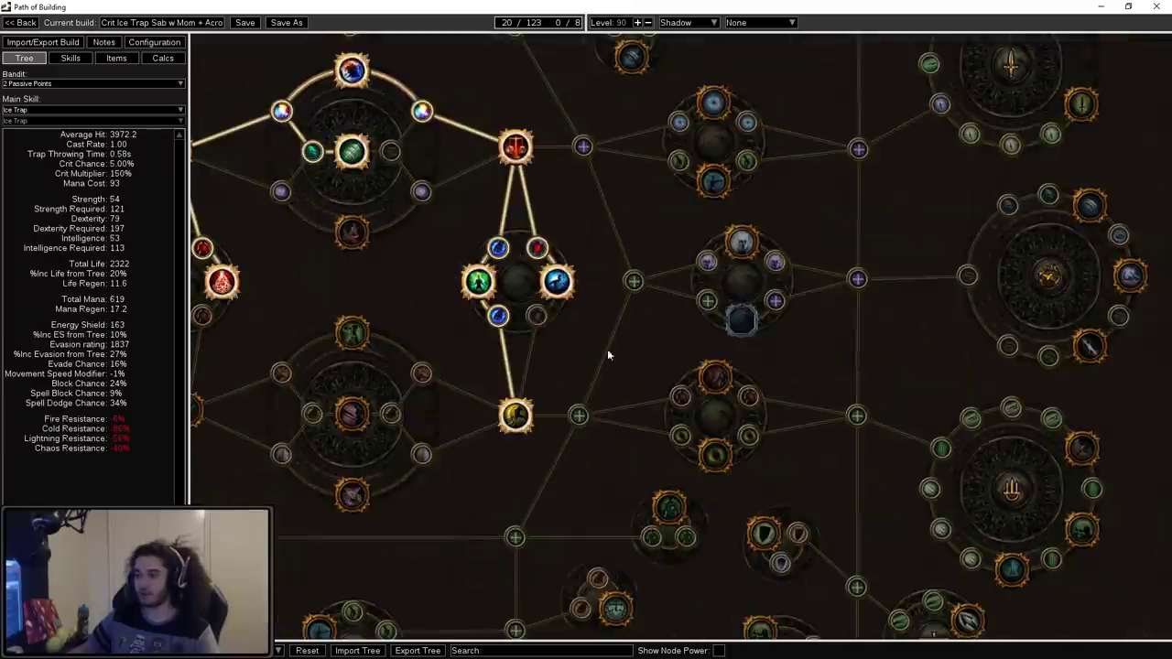
pyautogui.scroll(1, 603, 350)
pyautogui.moveTo(608, 349); pyautogui.dragTo(726, 320)
pyautogui.click(591, 201)
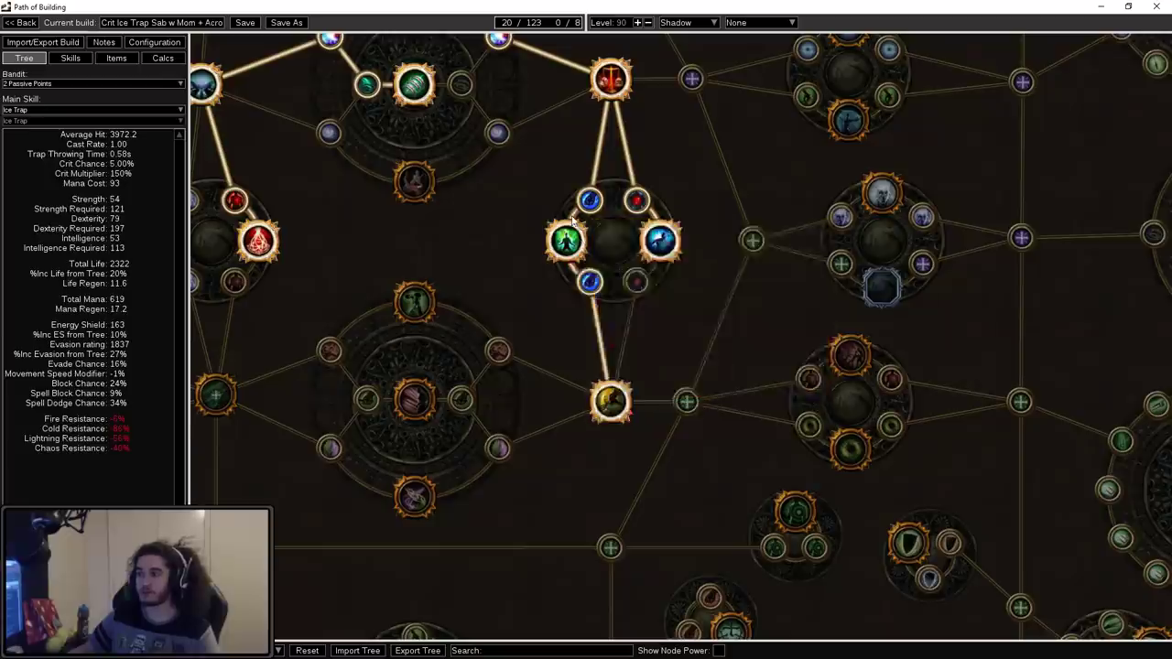
# Load the build's 40-point Saboteur passive tree and inspect the Clever Construction node.
pyautogui.scroll(-4, 552, 343)
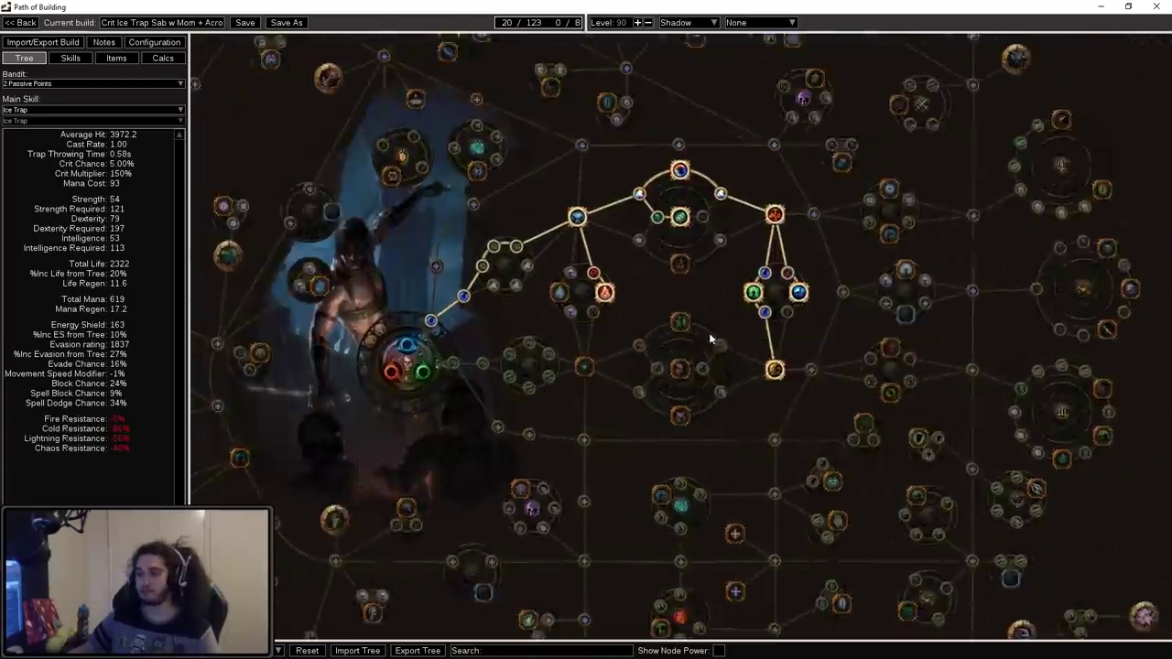
pyautogui.click(243, 651)
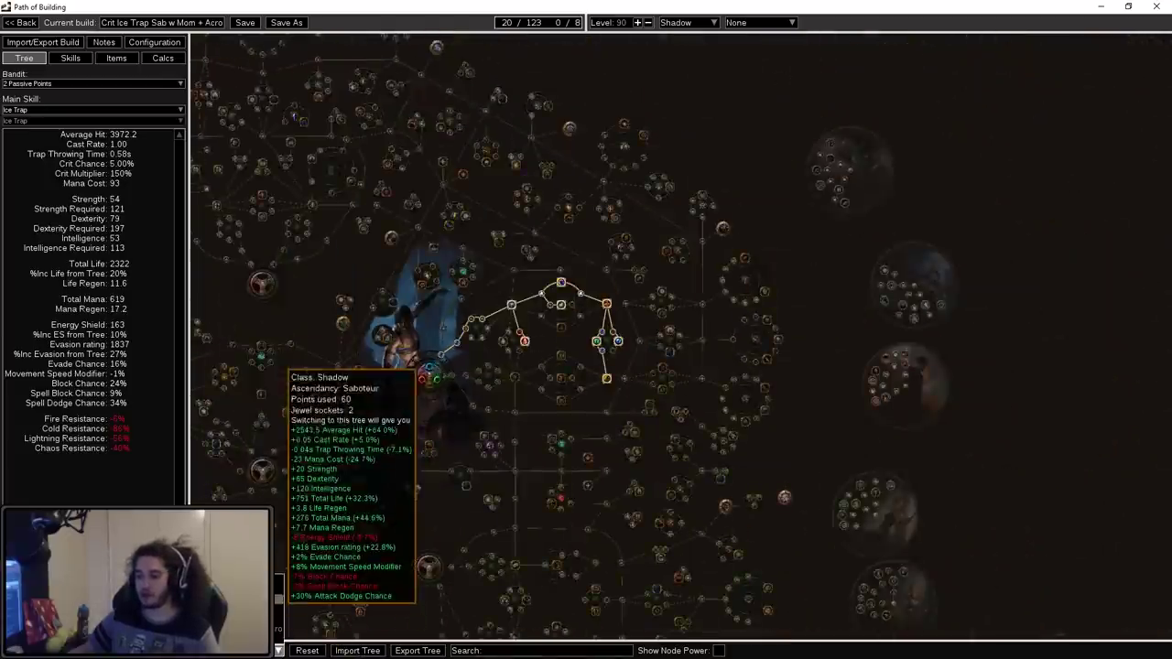
pyautogui.click(238, 591)
pyautogui.moveTo(794, 422); pyautogui.dragTo(808, 362)
pyautogui.scroll(2, 573, 348)
pyautogui.moveTo(573, 348); pyautogui.dragTo(355, 393)
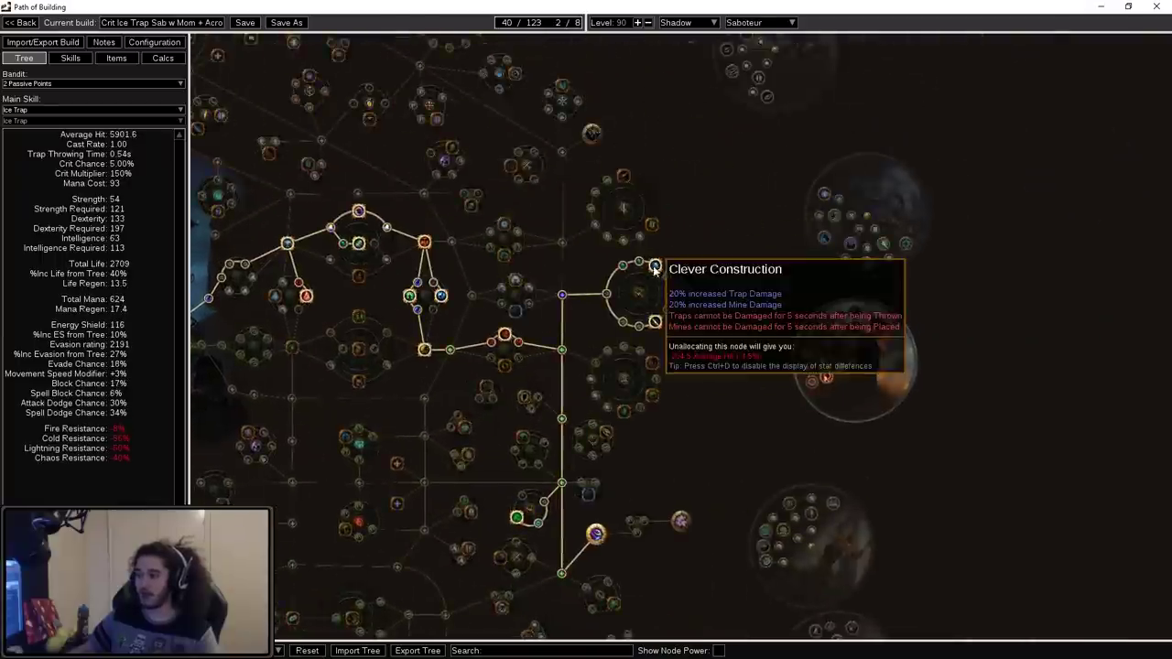
# Examine the 40-point tree's path down to the Acrobatics keystone and read its effects.
pyautogui.scroll(5, 659, 262)
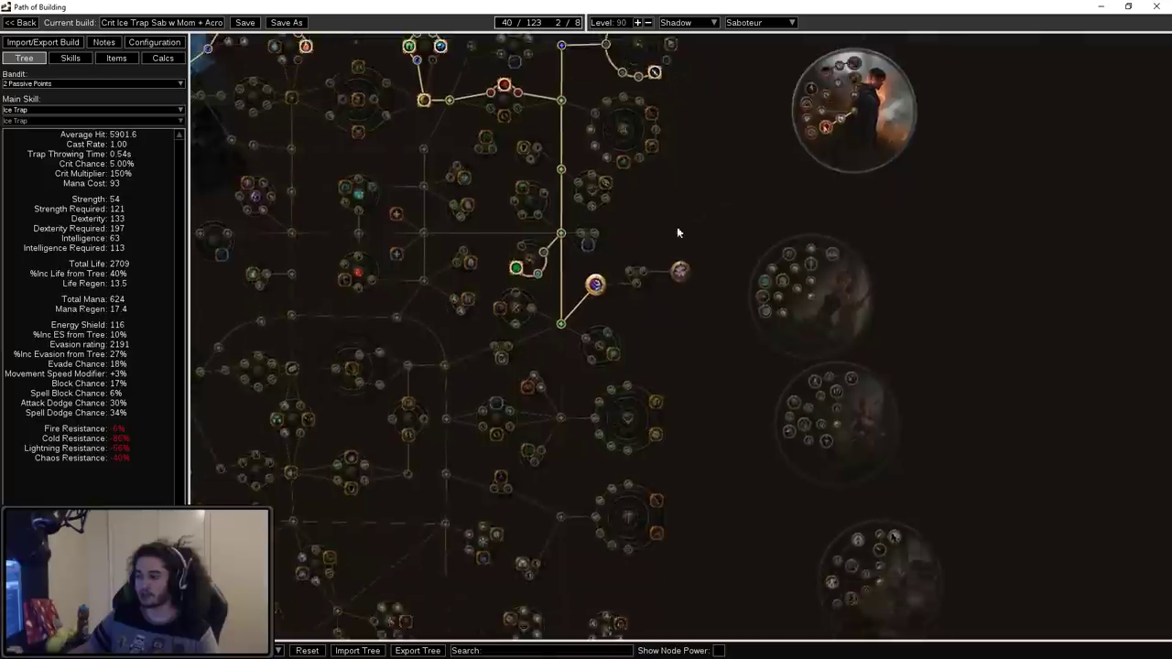
pyautogui.scroll(-4, 623, 349)
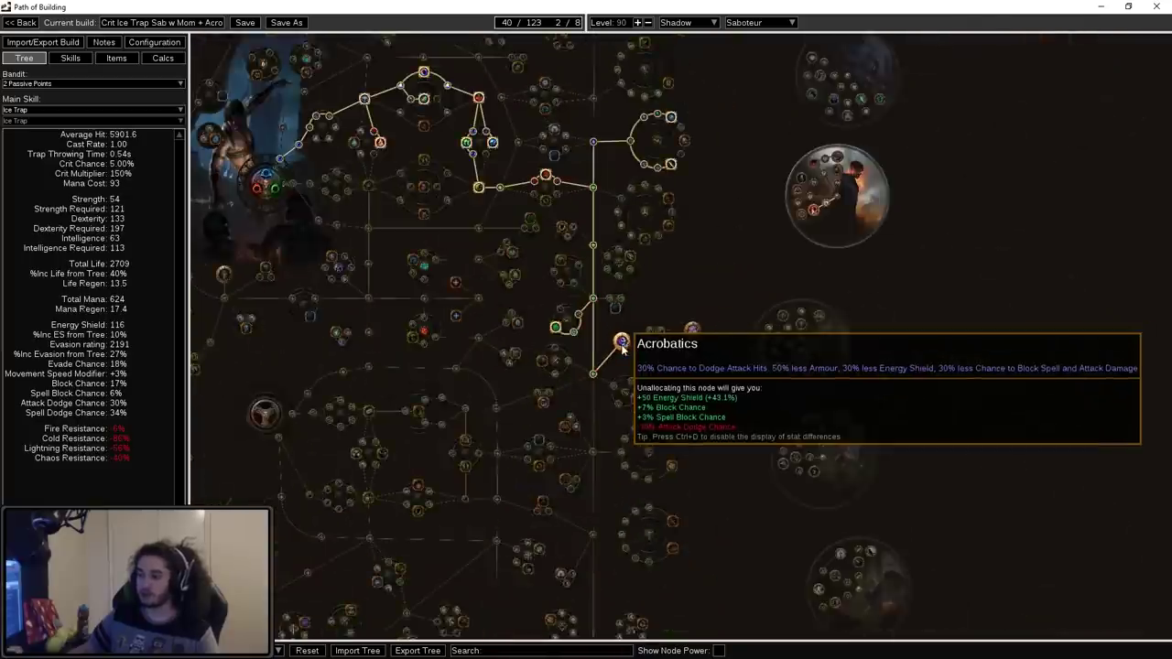
pyautogui.moveTo(657, 298); pyautogui.dragTo(748, 400)
pyautogui.moveTo(790, 449); pyautogui.dragTo(586, 401)
pyautogui.moveTo(586, 339); pyautogui.dragTo(710, 318)
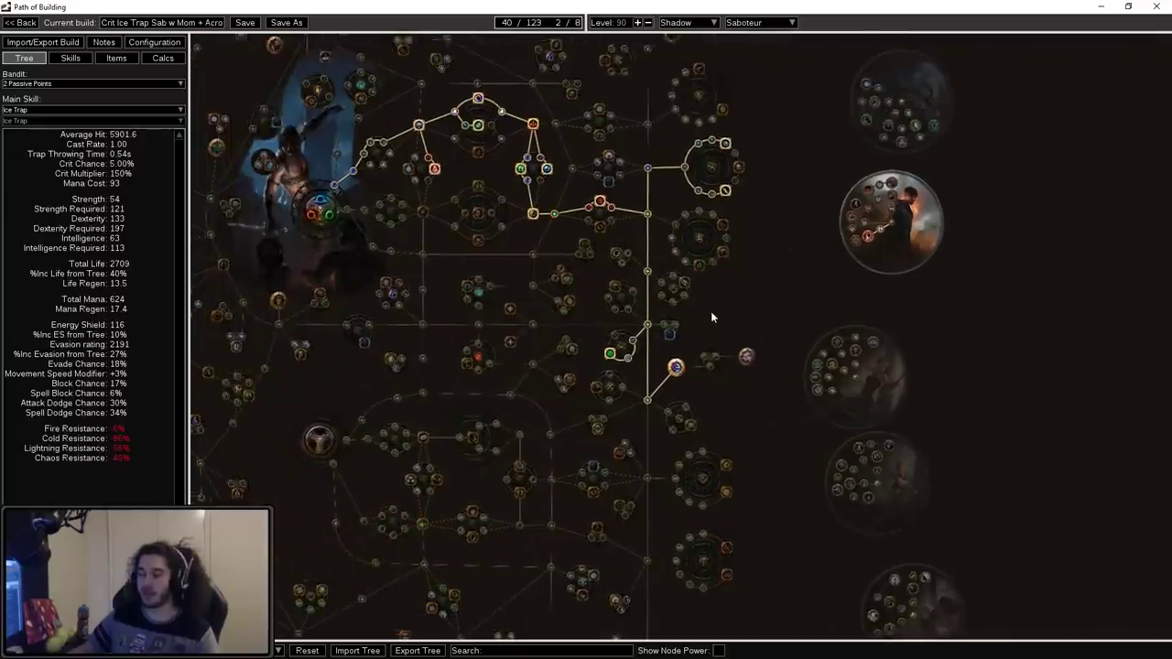
pyautogui.moveTo(442, 381); pyautogui.dragTo(610, 493)
# Inspect the keystone beyond Acrobatics and the Saboteur ascendancy node Born in the Shadows.
pyautogui.click(278, 651)
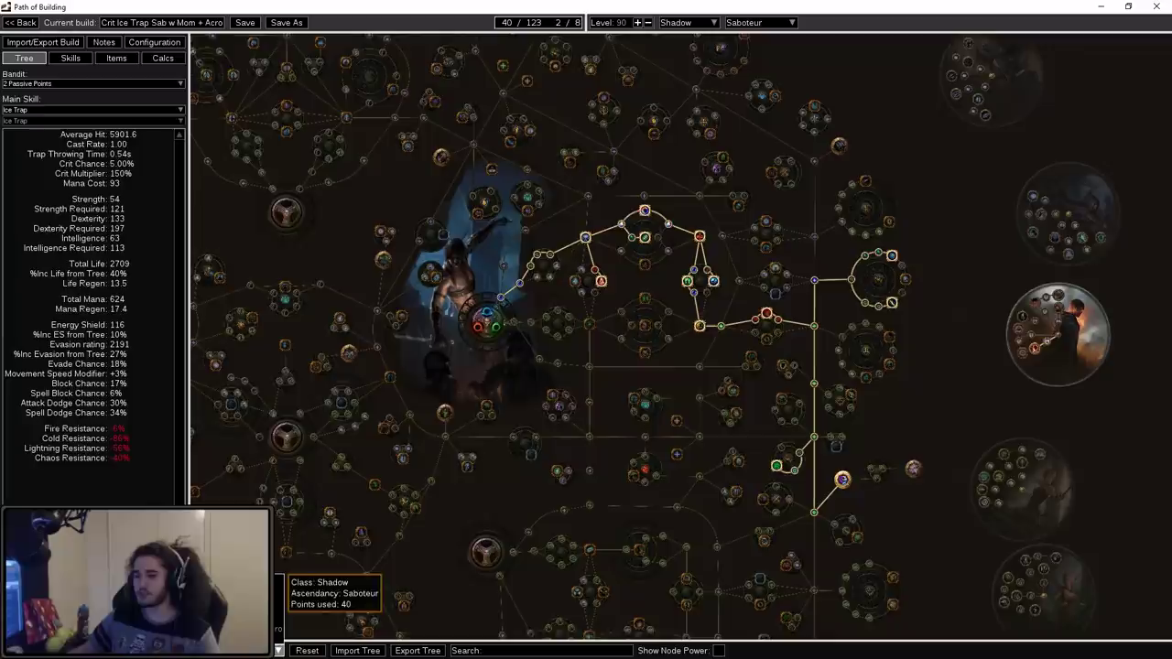
pyautogui.moveTo(973, 405); pyautogui.dragTo(844, 314)
pyautogui.scroll(3, 724, 321)
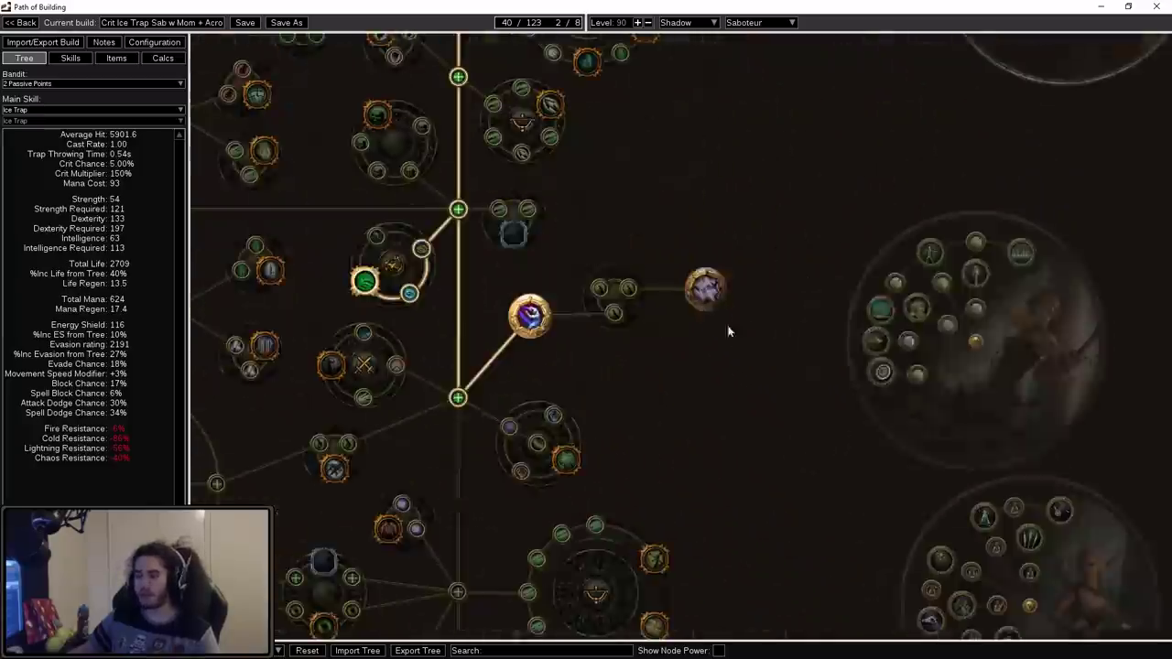
pyautogui.moveTo(692, 293)
pyautogui.moveTo(726, 257); pyautogui.dragTo(541, 408)
pyautogui.scroll(4, 746, 246)
pyautogui.moveTo(618, 281)
pyautogui.scroll(-4, 619, 283)
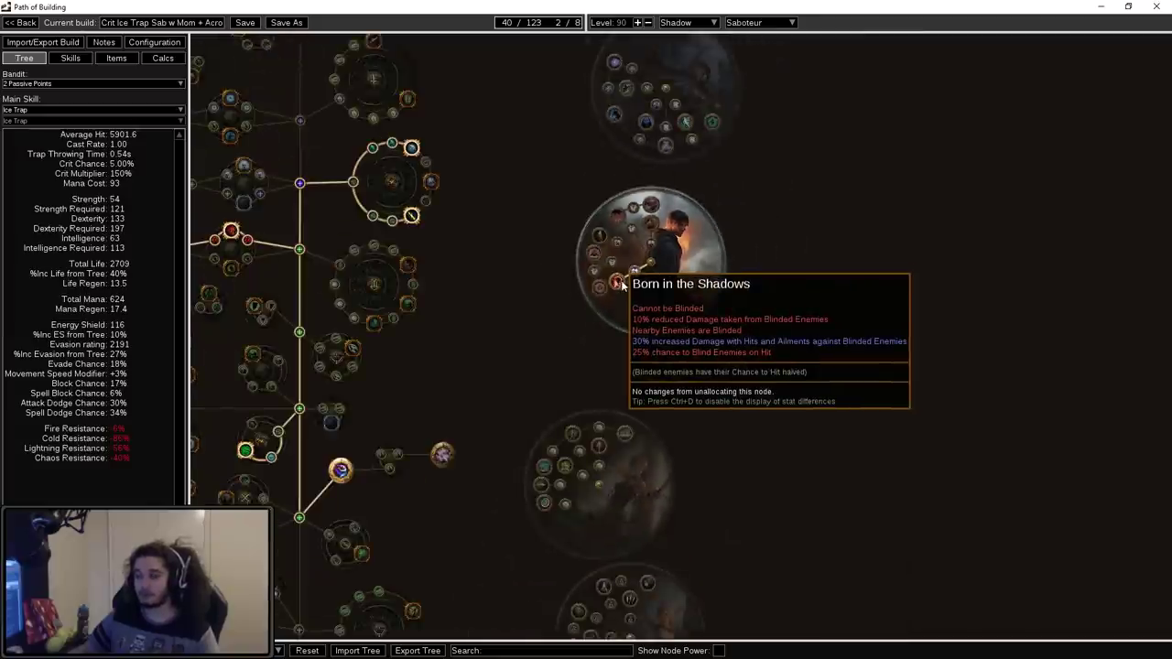
pyautogui.moveTo(510, 369); pyautogui.dragTo(821, 280)
pyautogui.moveTo(818, 302)
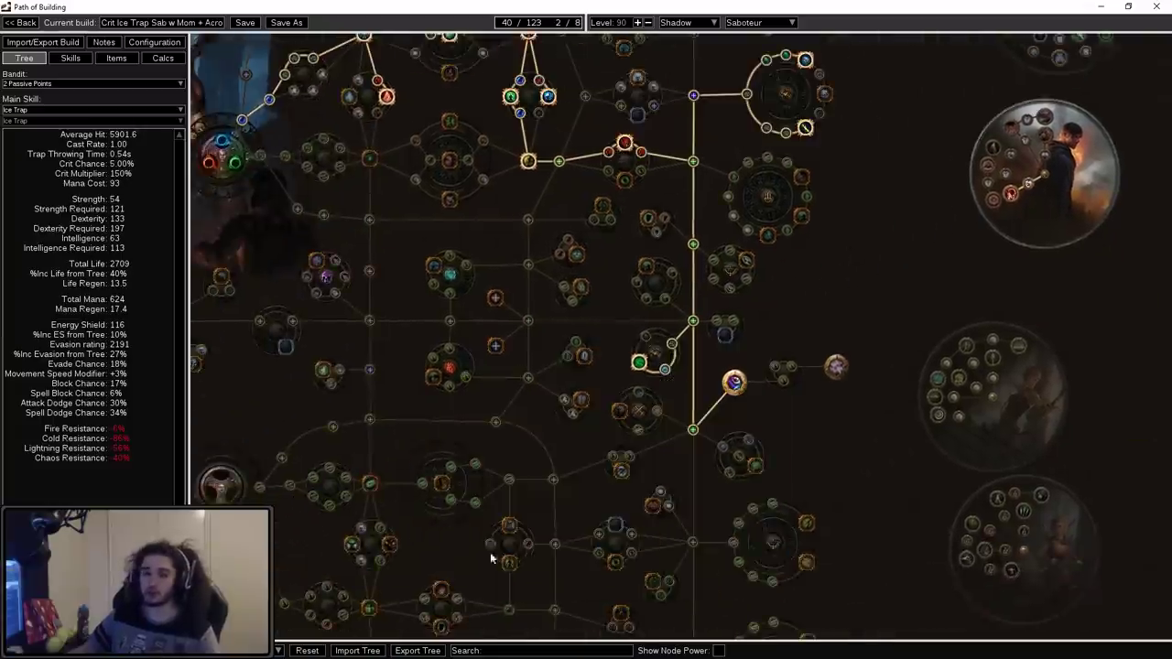
# Load the build's 60-point Saboteur passive tree and bring its new northern path into view.
pyautogui.scroll(-3, 847, 294)
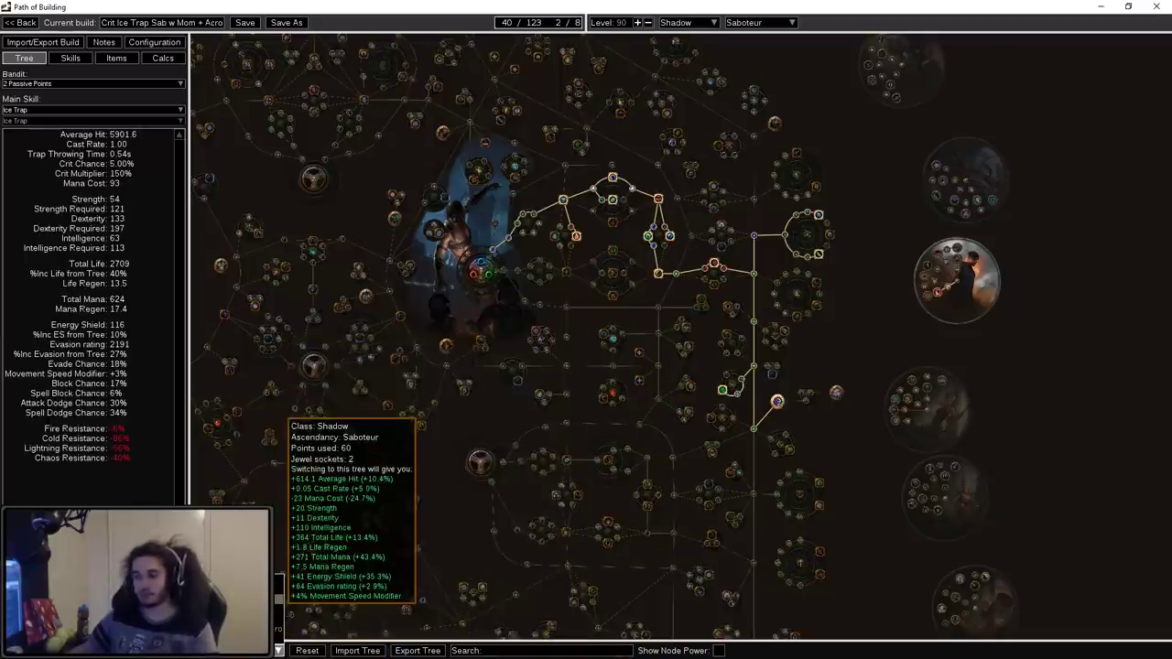
pyautogui.click(240, 601)
pyautogui.moveTo(548, 347)
pyautogui.mouseDown()
pyautogui.moveTo(476, 345)
pyautogui.moveTo(546, 353)
pyautogui.mouseUp()
pyautogui.moveTo(420, 286); pyautogui.dragTo(580, 380)
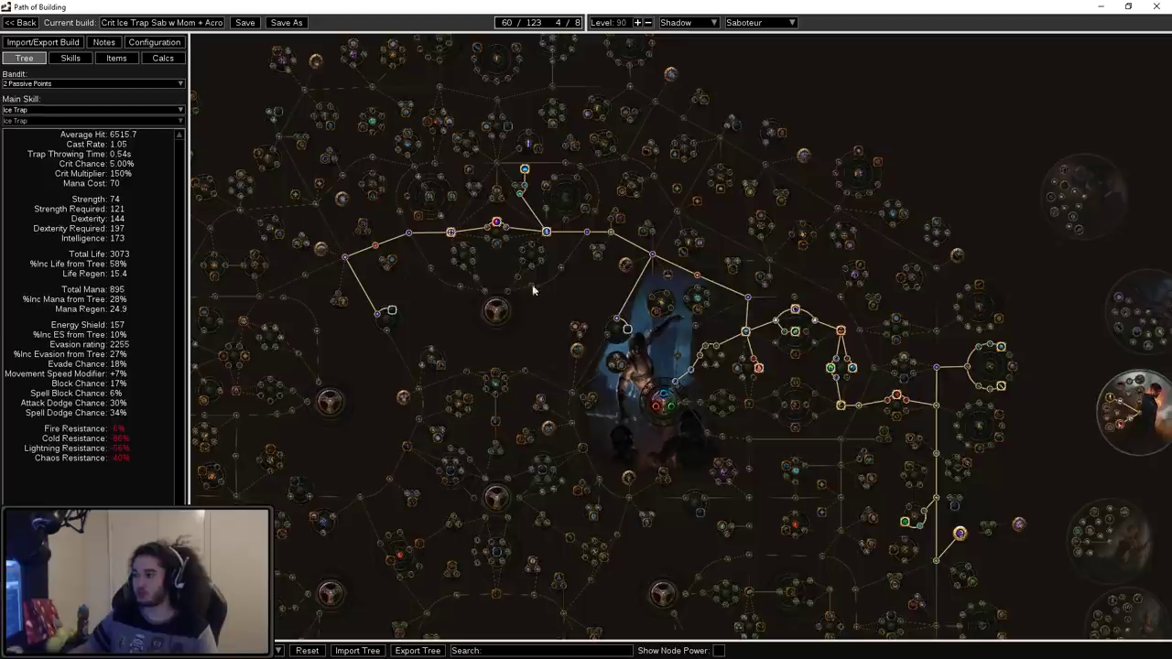
# Examine the 60-point tree's northern path, including the Arcane Will node and the nodes at the path's western end.
pyautogui.scroll(2, 527, 220)
pyautogui.moveTo(526, 217); pyautogui.dragTo(512, 259)
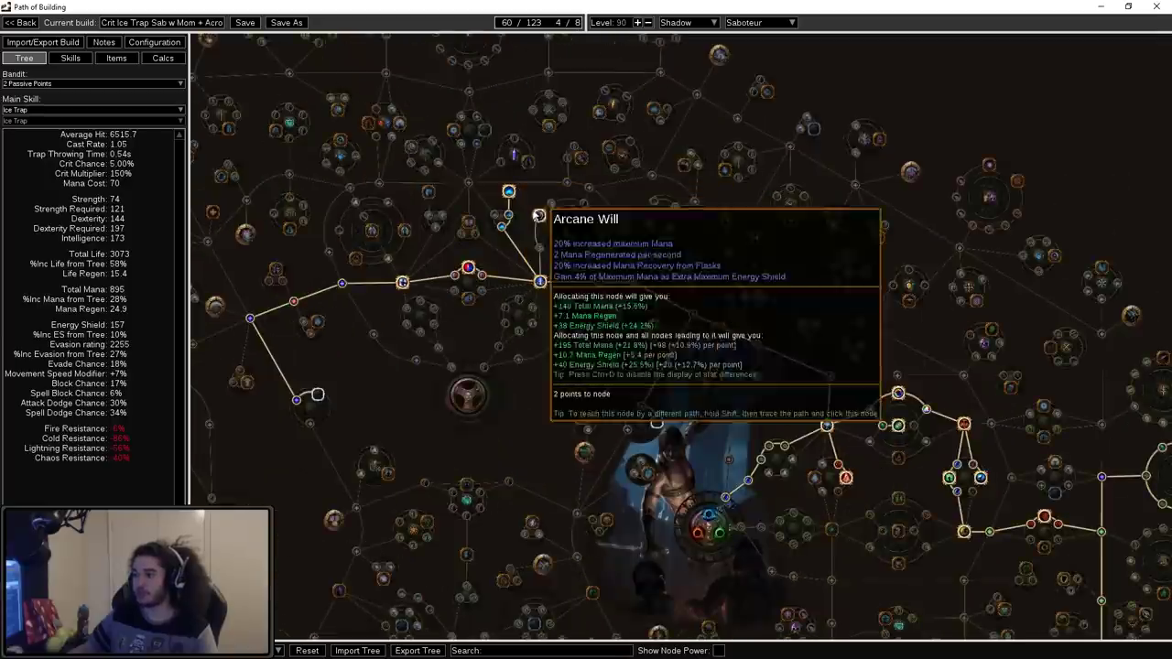
pyautogui.moveTo(555, 396); pyautogui.dragTo(776, 337)
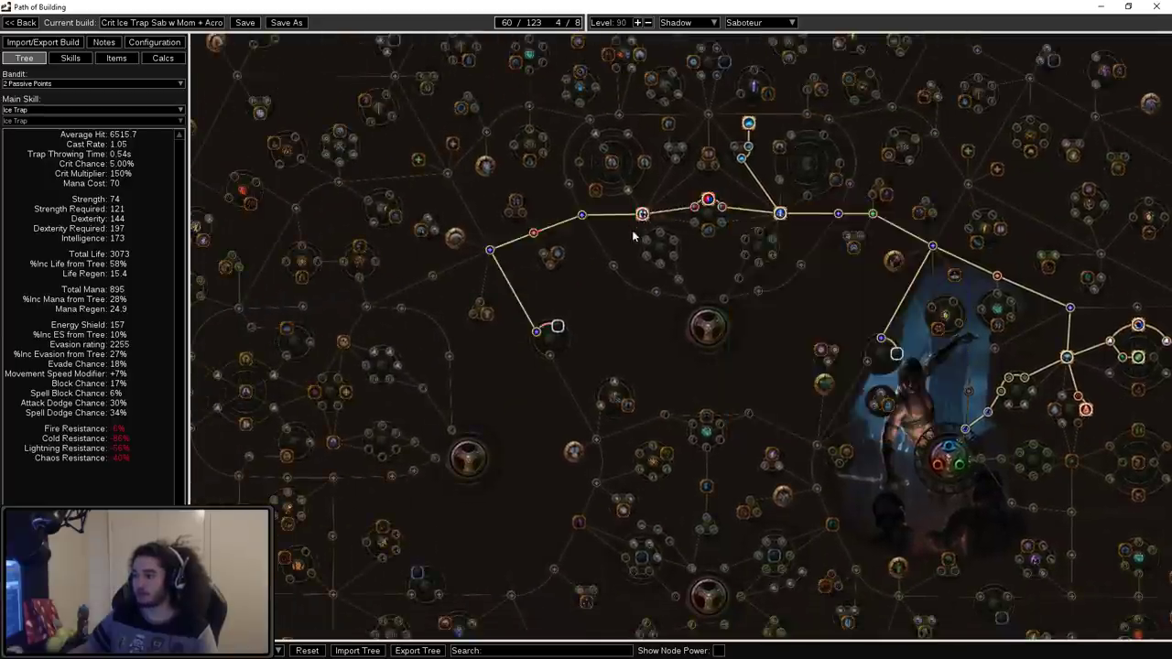
pyautogui.moveTo(641, 332); pyautogui.dragTo(946, 359)
pyautogui.scroll(3, 784, 351)
pyautogui.scroll(-4, 602, 327)
pyautogui.moveTo(601, 327); pyautogui.dragTo(344, 271)
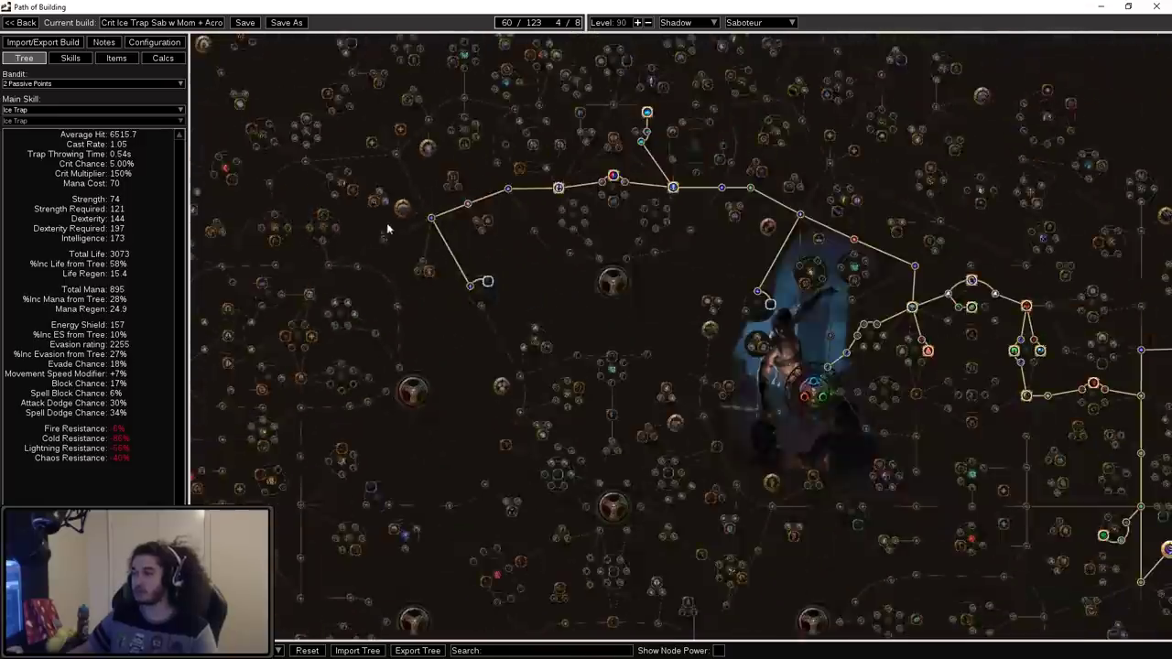
pyautogui.moveTo(375, 204)
pyautogui.scroll(-1, 375, 202)
pyautogui.moveTo(532, 303); pyautogui.dragTo(444, 359)
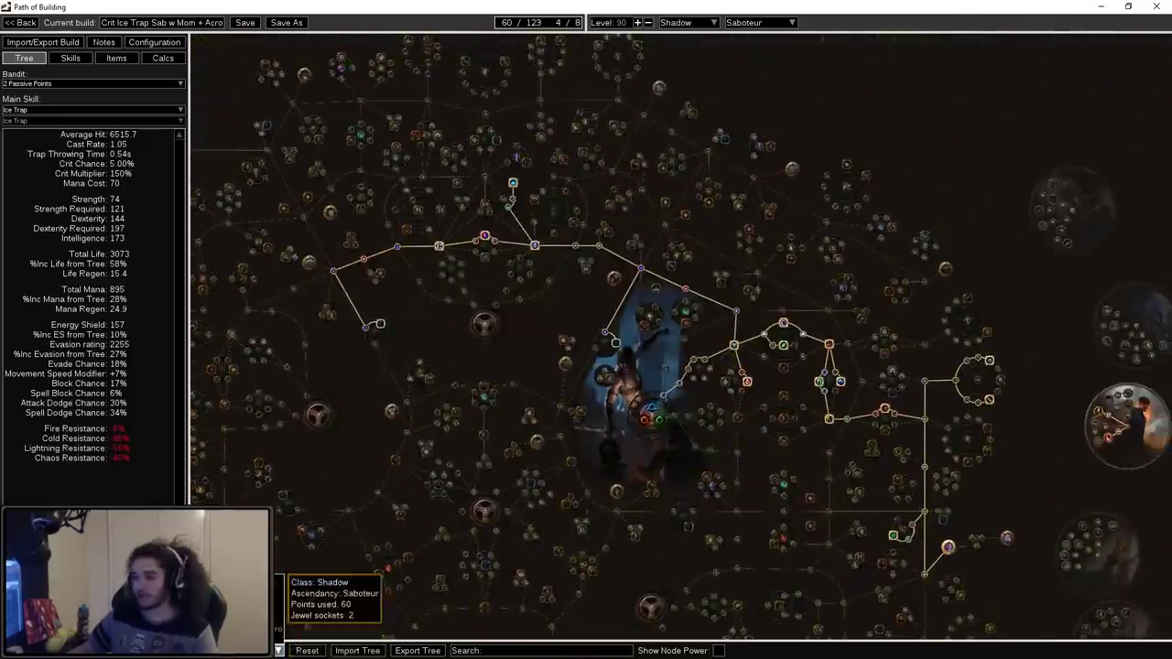
# Inspect the unallocated Expeditious Munitions node and the clusters south of it around the Acrobatics path.
pyautogui.moveTo(444, 418); pyautogui.dragTo(484, 410)
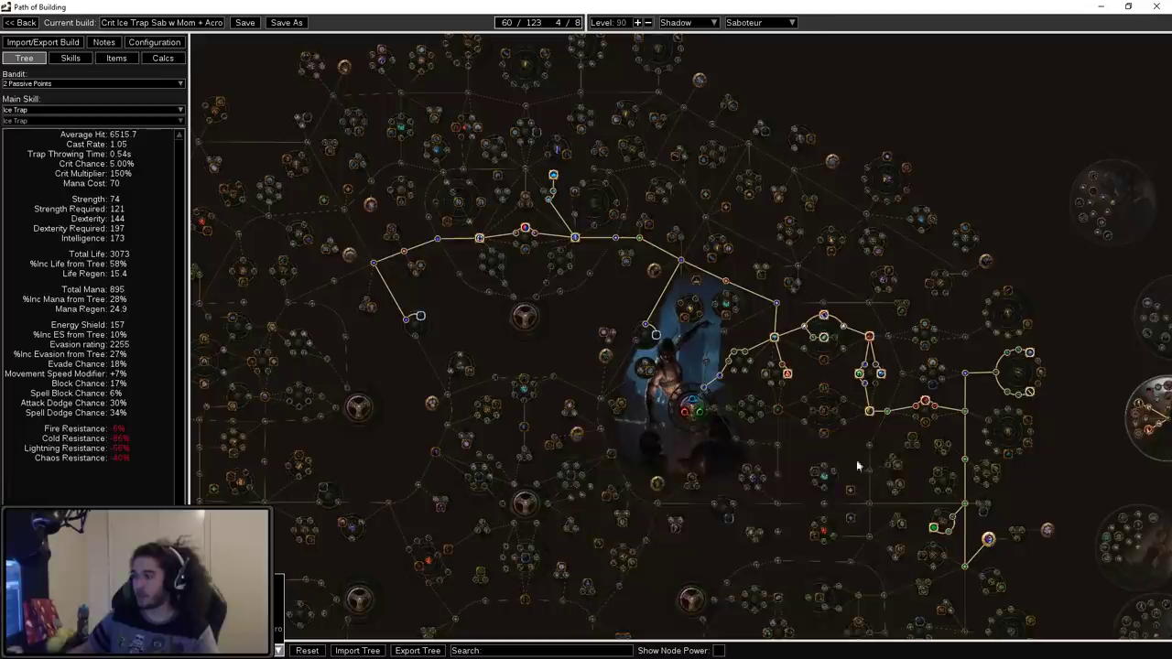
pyautogui.scroll(5, 653, 441)
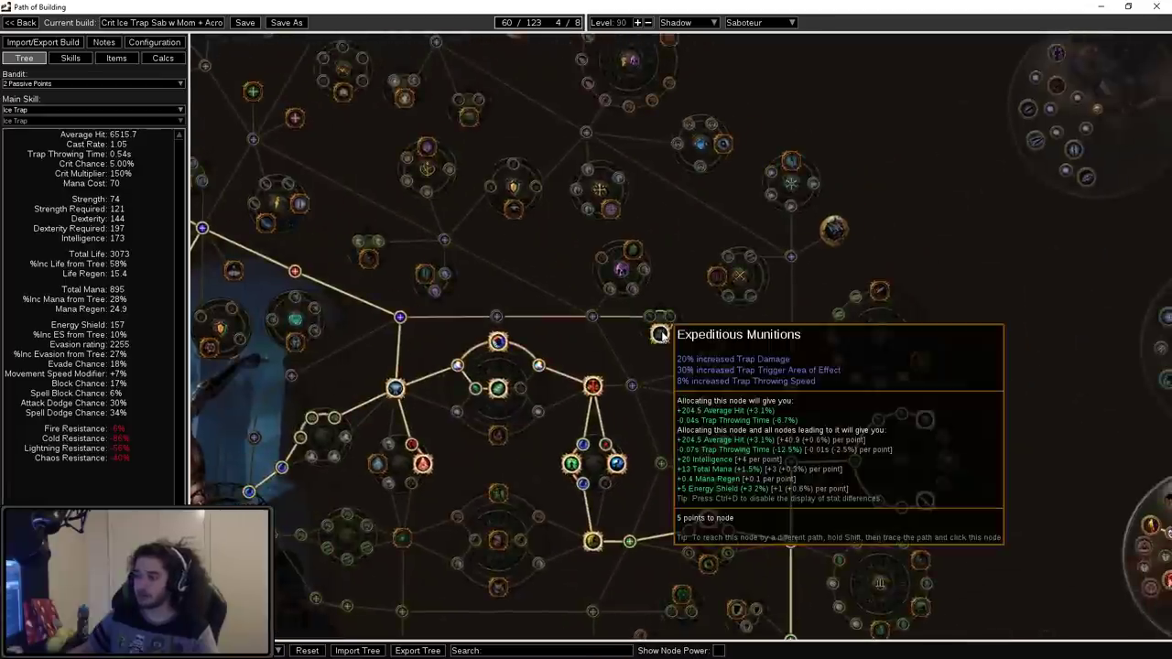
pyautogui.scroll(-1, 660, 335)
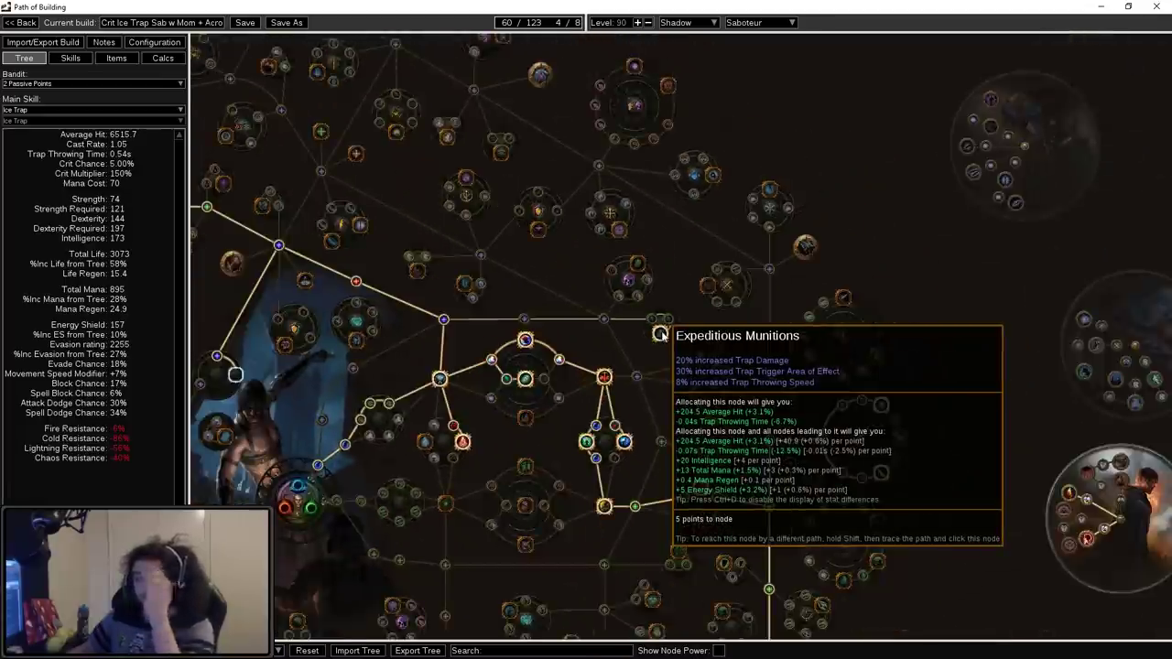
pyautogui.scroll(-2, 659, 334)
pyautogui.moveTo(660, 334); pyautogui.dragTo(653, 252)
pyautogui.scroll(2, 653, 251)
pyautogui.scroll(2, 558, 272)
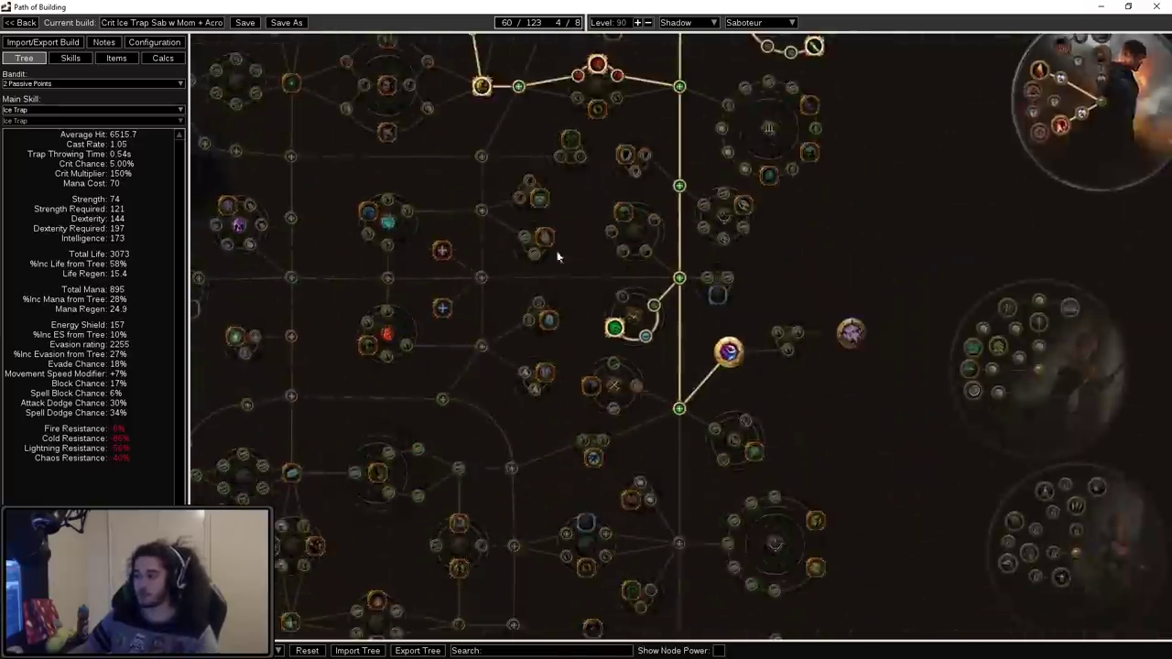
# Inspect the Master Sapper node, including its frenzy charge chance, and bring the whole 60-point path into view.
pyautogui.scroll(2, 571, 312)
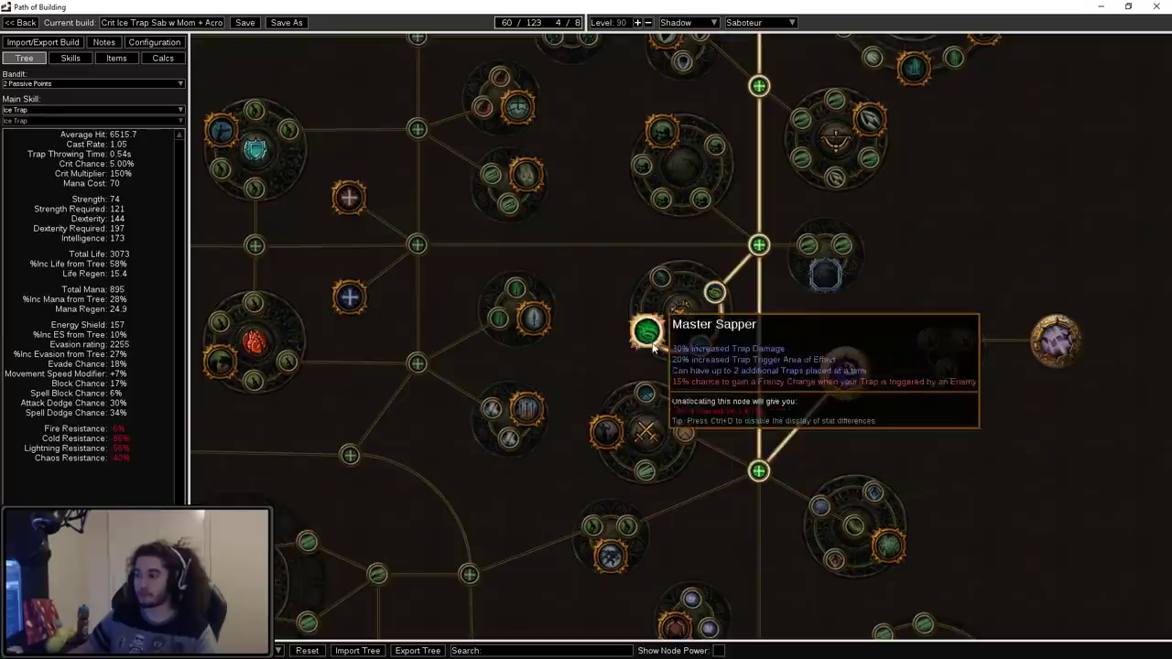
pyautogui.scroll(-3, 646, 331)
pyautogui.moveTo(730, 178); pyautogui.dragTo(809, 384)
pyautogui.moveTo(691, 301); pyautogui.dragTo(798, 369)
pyautogui.moveTo(594, 343); pyautogui.dragTo(826, 316)
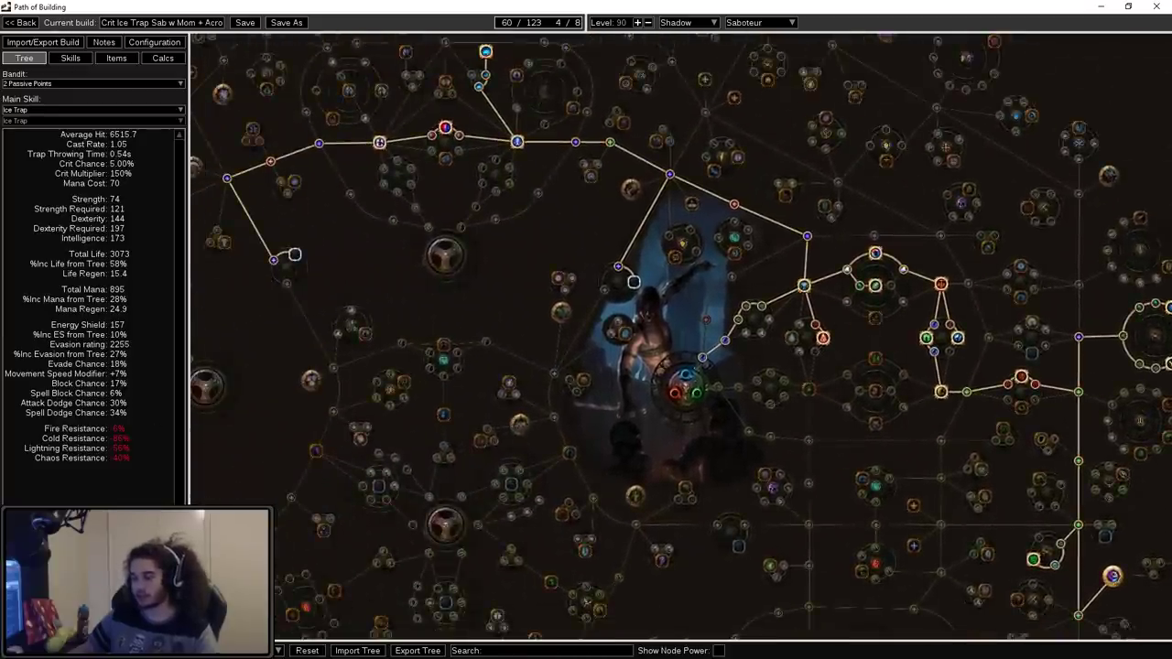
pyautogui.scroll(-2, 626, 365)
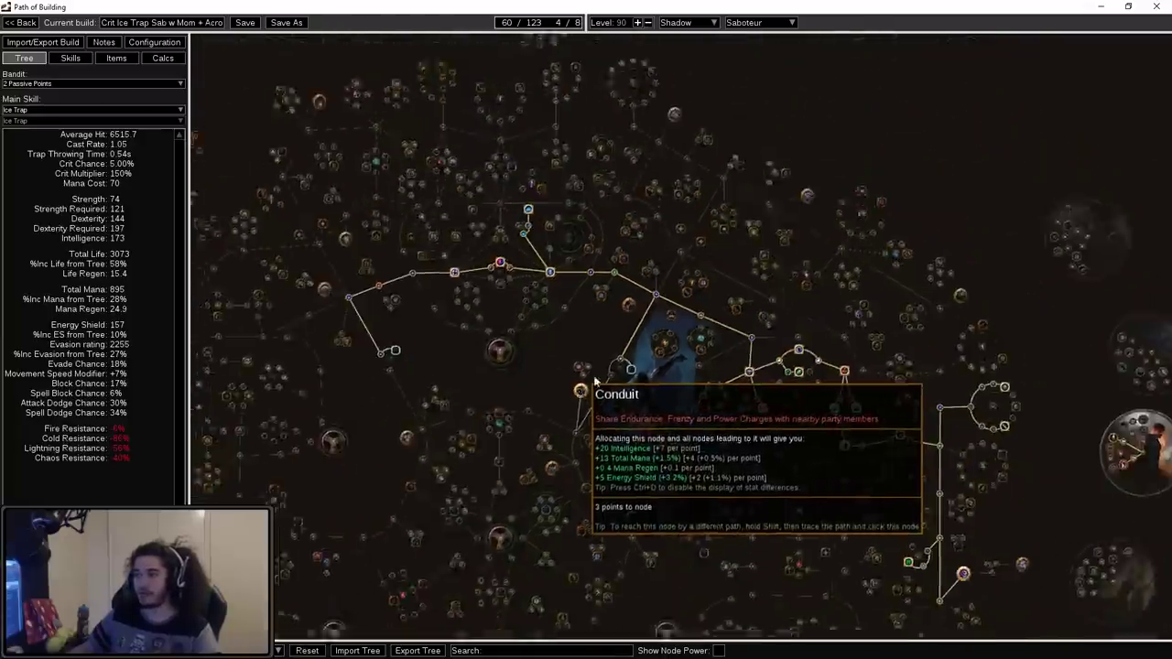
pyautogui.moveTo(626, 364); pyautogui.dragTo(723, 315)
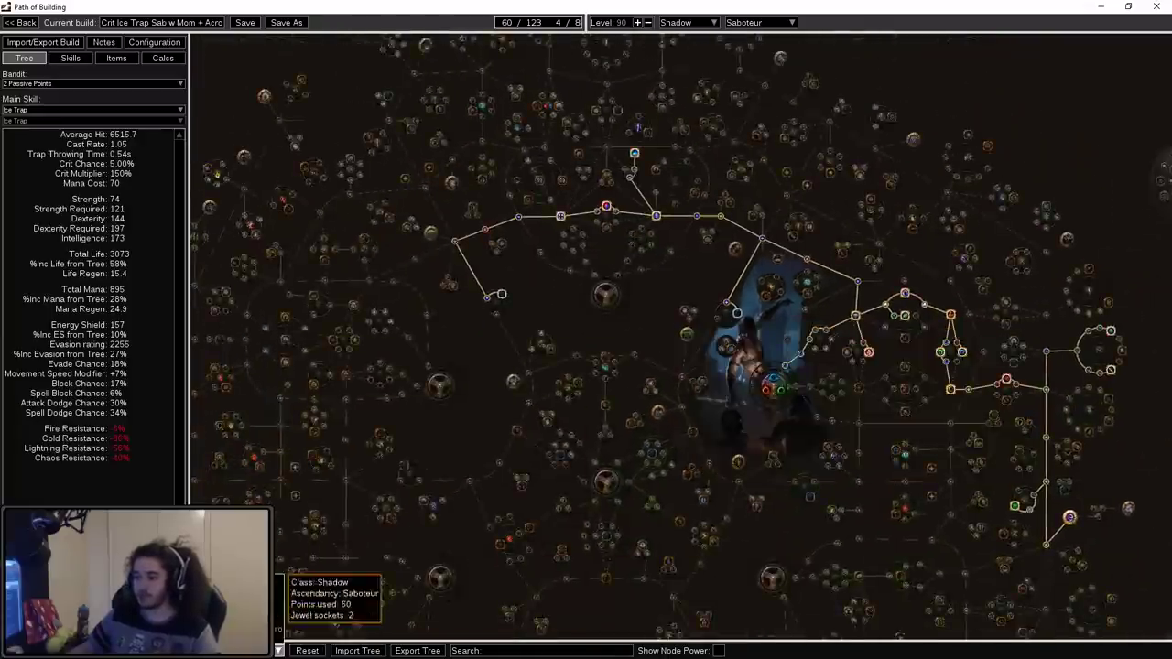
# Load the build's 80-point Saboteur passive tree and inspect the Elemental Overload keystone.
pyautogui.click(183, 650)
pyautogui.click(183, 609)
pyautogui.moveTo(449, 215); pyautogui.dragTo(602, 223)
pyautogui.moveTo(605, 192)
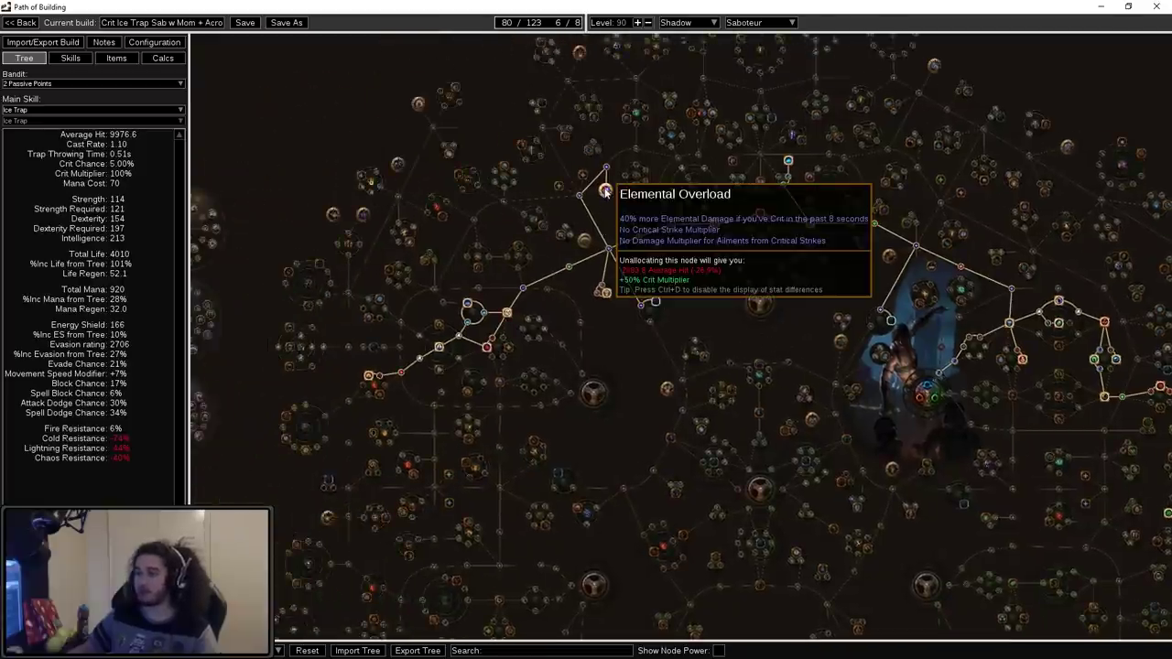
# Examine the 80-point tree's western path, from the Elemental Overload junction to the nodes at its far end.
pyautogui.moveTo(690, 367); pyautogui.dragTo(197, 302)
pyautogui.moveTo(944, 349); pyautogui.dragTo(814, 249)
pyautogui.moveTo(568, 238); pyautogui.dragTo(1054, 383)
pyautogui.moveTo(567, 77); pyautogui.dragTo(675, 77)
pyautogui.scroll(3, 495, 319)
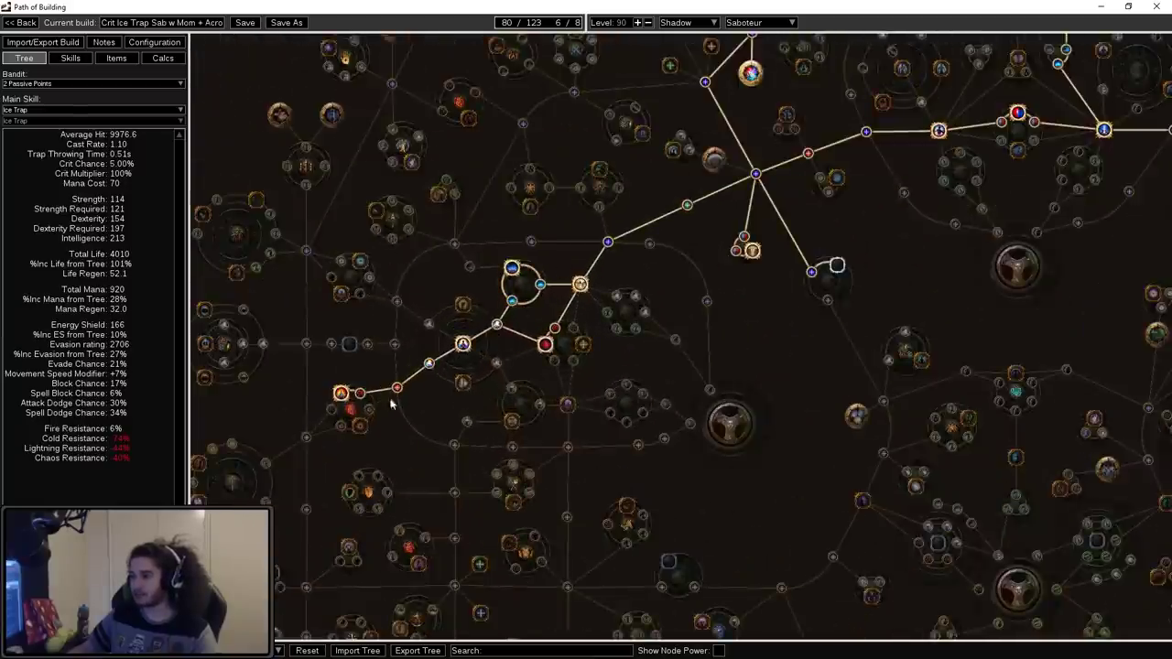
pyautogui.scroll(2, 636, 325)
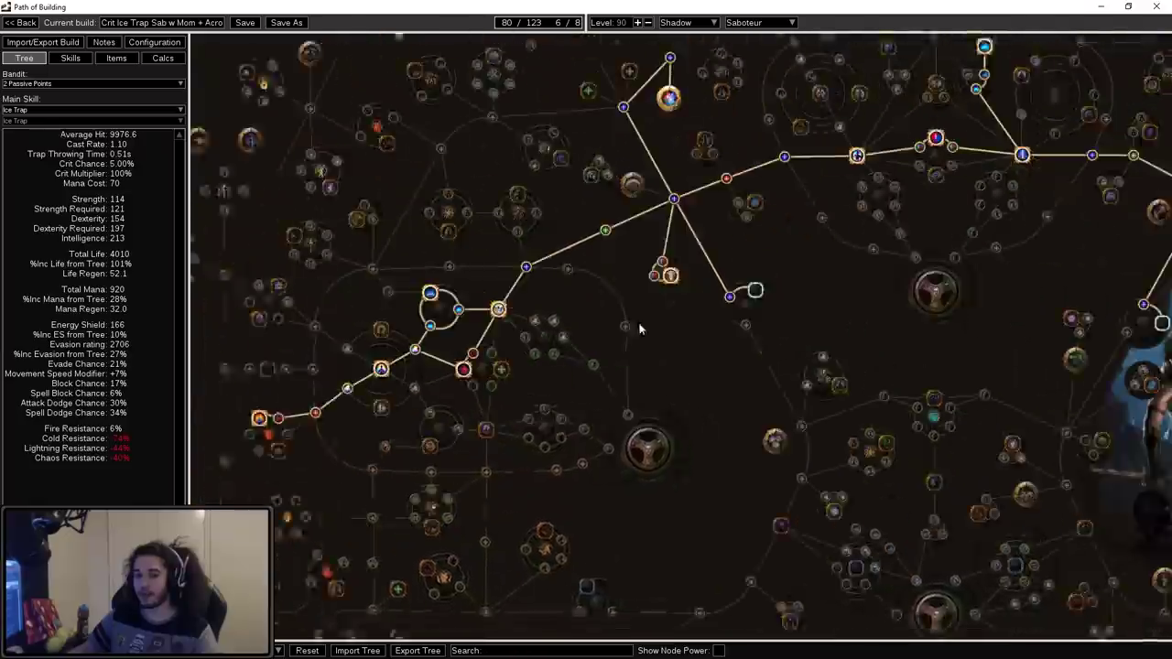
# Review the 80-point tree's northern path and the allocated clusters east of the Shadow start.
pyautogui.scroll(-5, 348, 272)
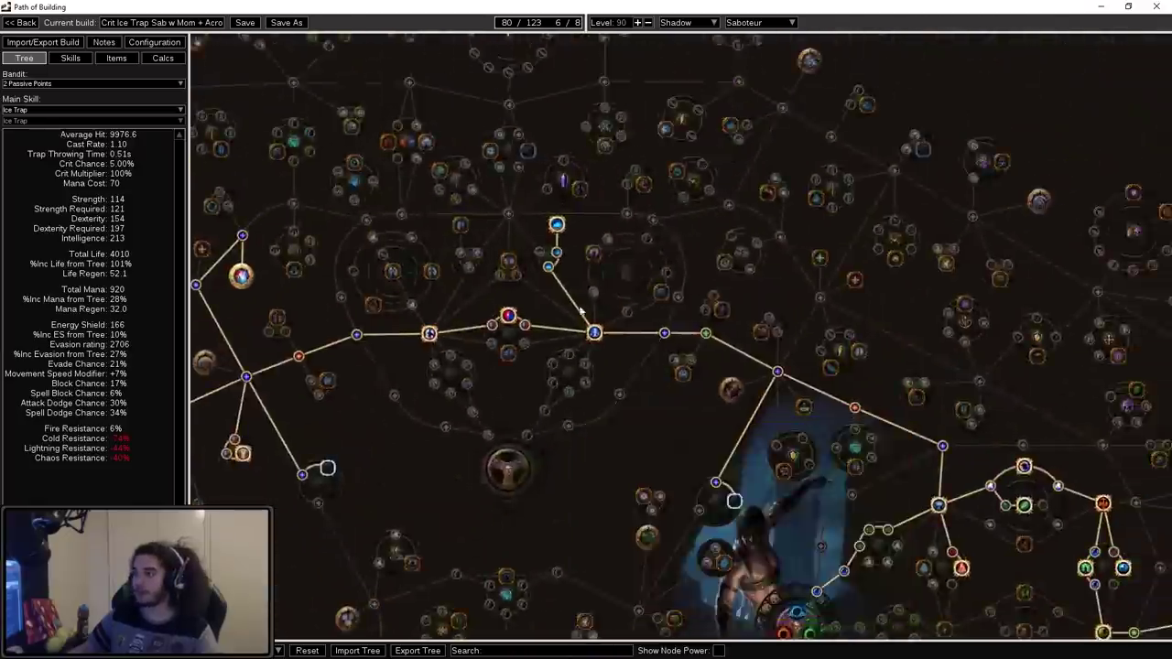
pyautogui.scroll(2, 529, 250)
pyautogui.scroll(4, 528, 250)
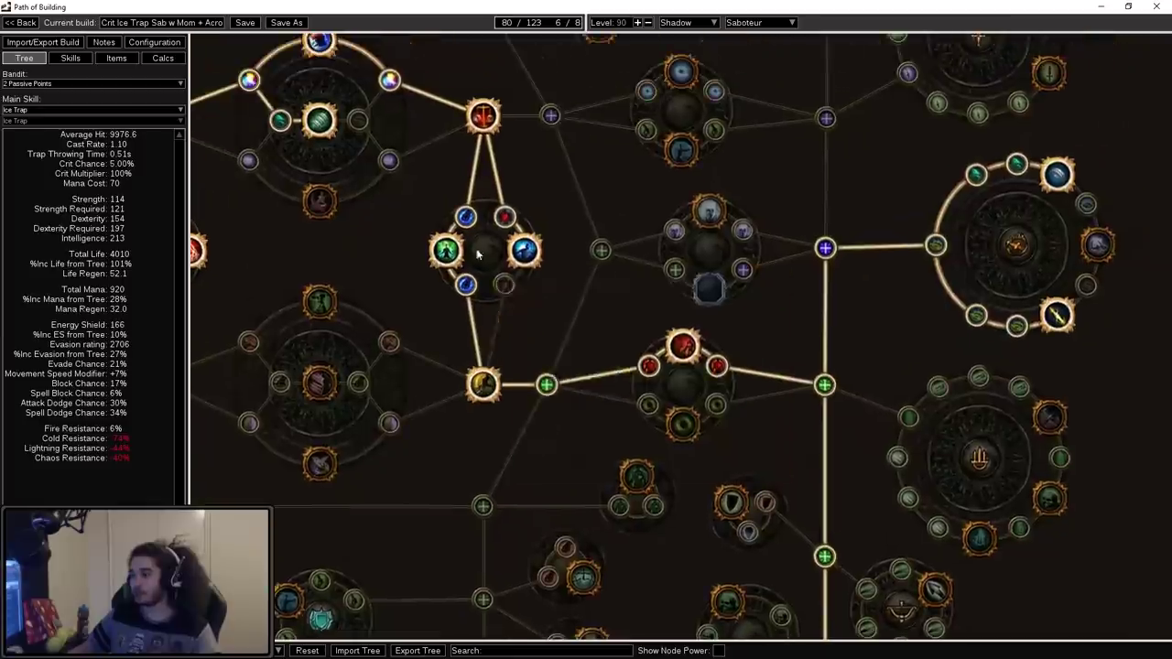
pyautogui.scroll(-2, 465, 309)
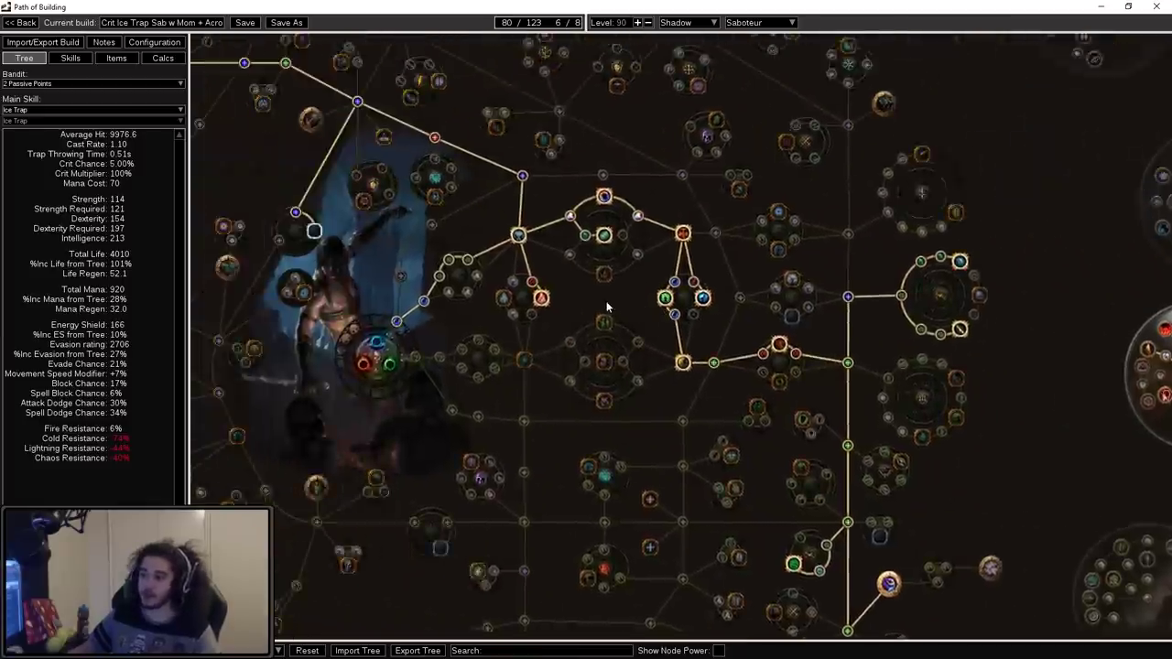
pyautogui.scroll(-3, 614, 275)
pyautogui.scroll(2, 620, 320)
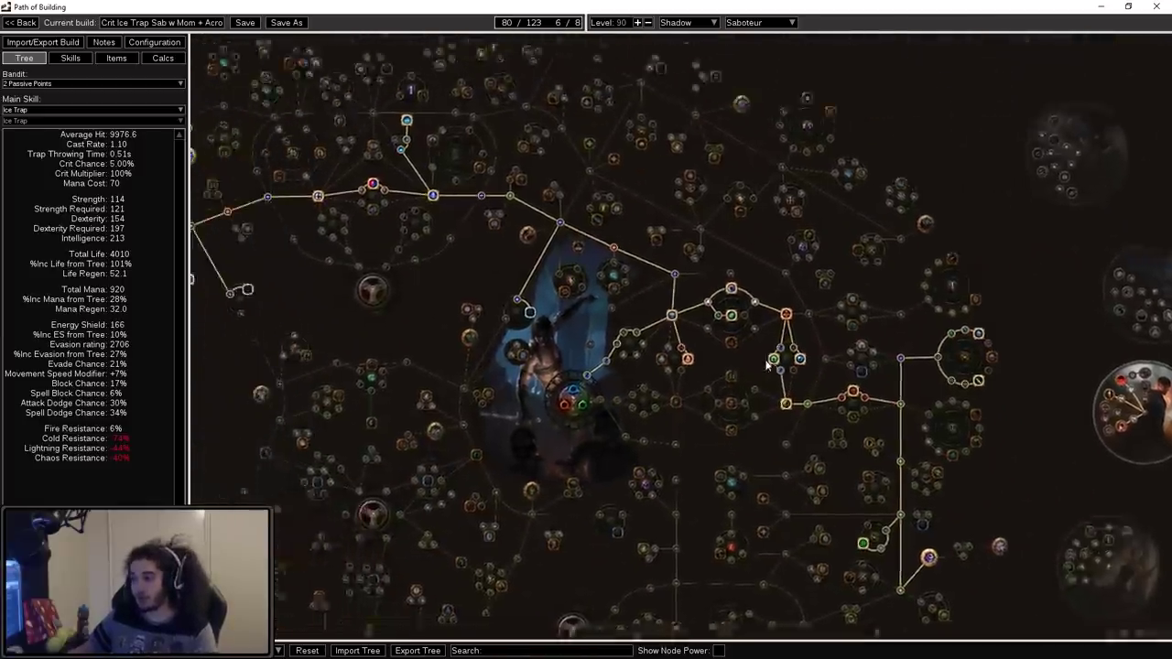
# Bring the Saboteur ascendancy tree into close view and inspect the Perfect Crime node.
pyautogui.moveTo(781, 361); pyautogui.dragTo(903, 337)
pyautogui.scroll(-1, 473, 324)
pyautogui.moveTo(444, 314); pyautogui.dragTo(118, 286)
pyautogui.scroll(5, 722, 359)
pyautogui.moveTo(722, 359); pyautogui.dragTo(422, 330)
pyautogui.scroll(3, 669, 356)
pyautogui.moveTo(670, 355); pyautogui.dragTo(656, 420)
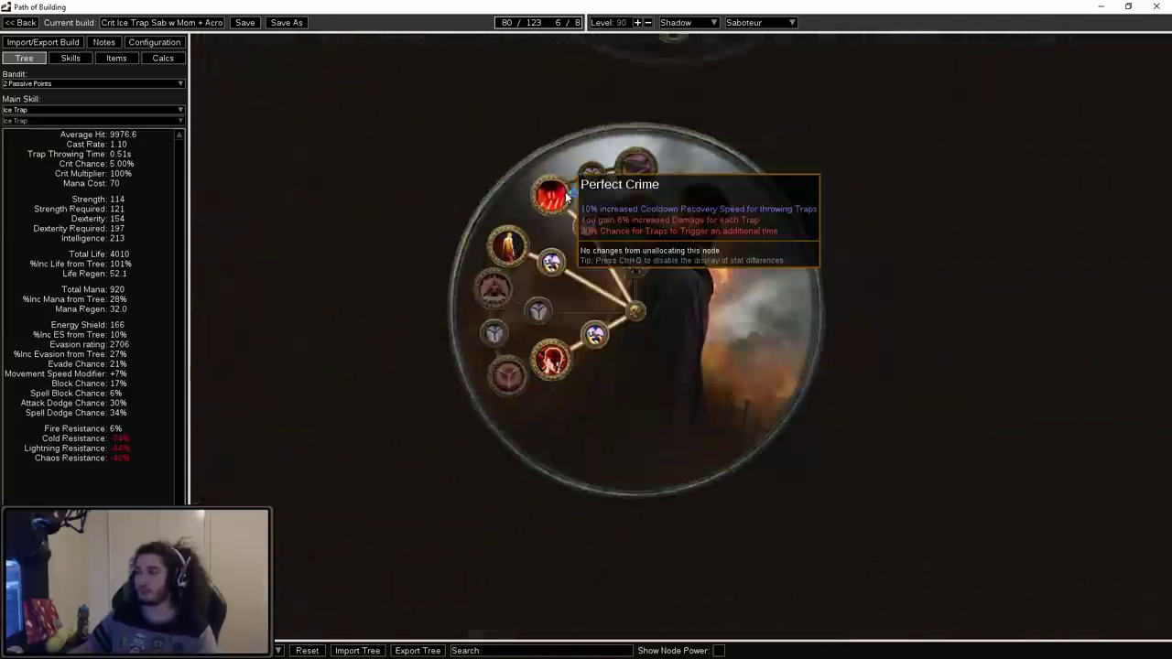
# Compare the Pyromaniac and Chain Reaction nodes in the Saboteur ascendancy tree.
pyautogui.moveTo(567, 240); pyautogui.dragTo(574, 264)
pyautogui.moveTo(512, 277)
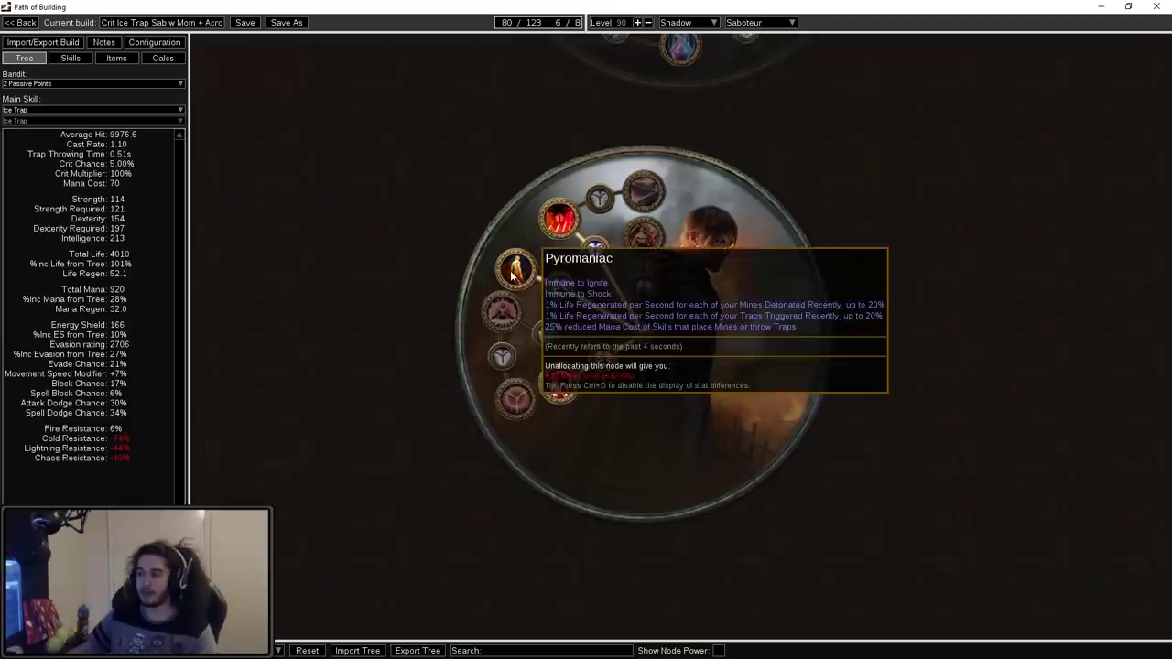
pyautogui.moveTo(535, 231); pyautogui.dragTo(533, 245)
pyautogui.moveTo(655, 218)
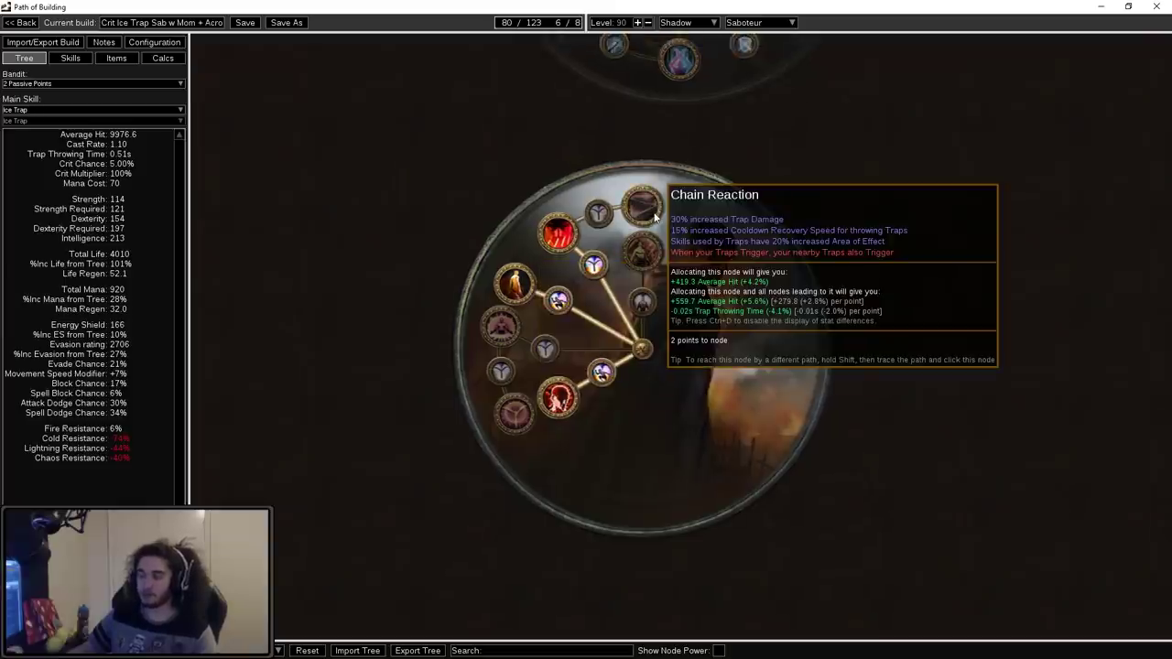
pyautogui.moveTo(738, 346); pyautogui.dragTo(789, 311)
pyautogui.moveTo(574, 256)
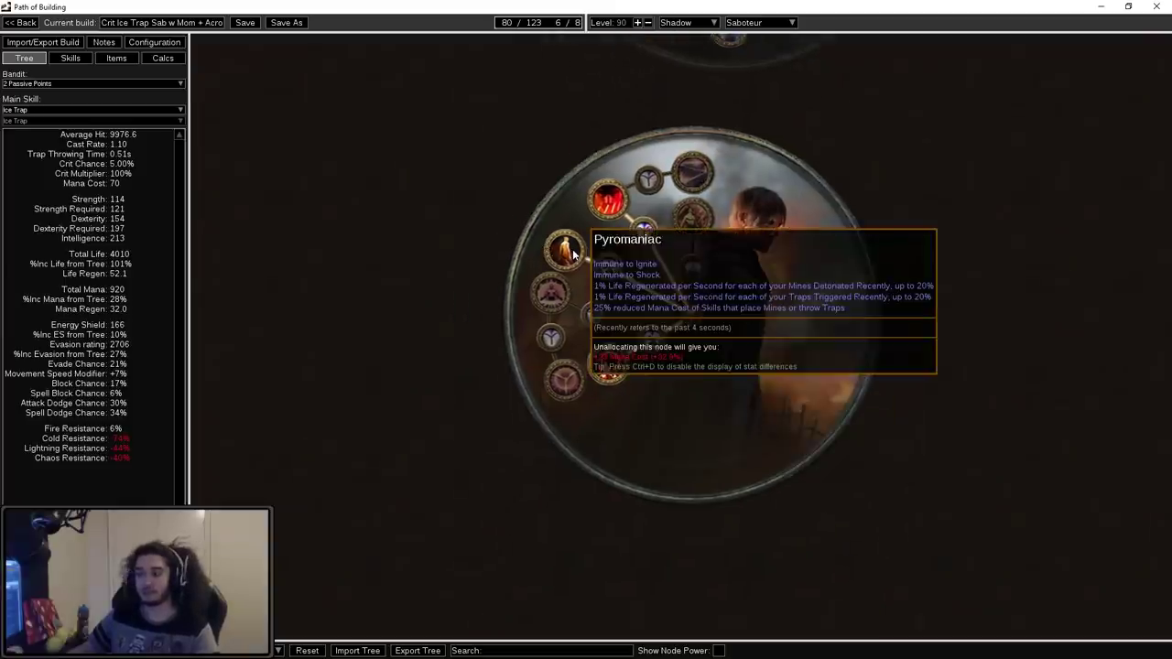
# Load the build's 100-point Saboteur passive tree and bring its full layout into view.
pyautogui.scroll(-3, 574, 255)
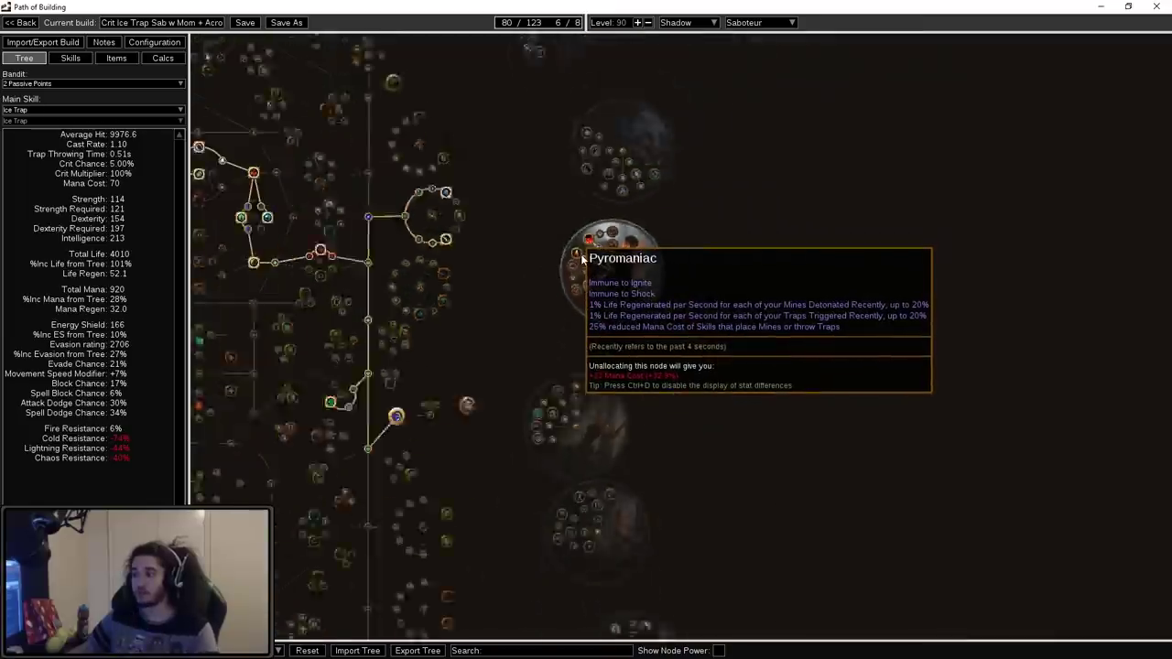
pyautogui.scroll(-5, 581, 259)
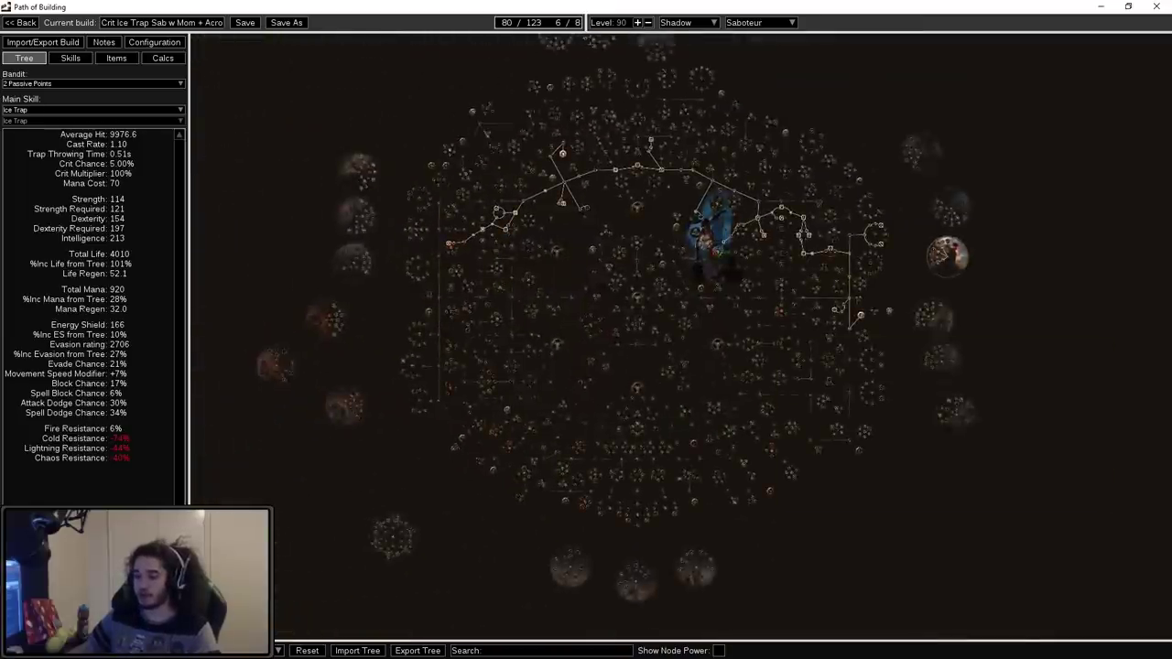
pyautogui.click(237, 619)
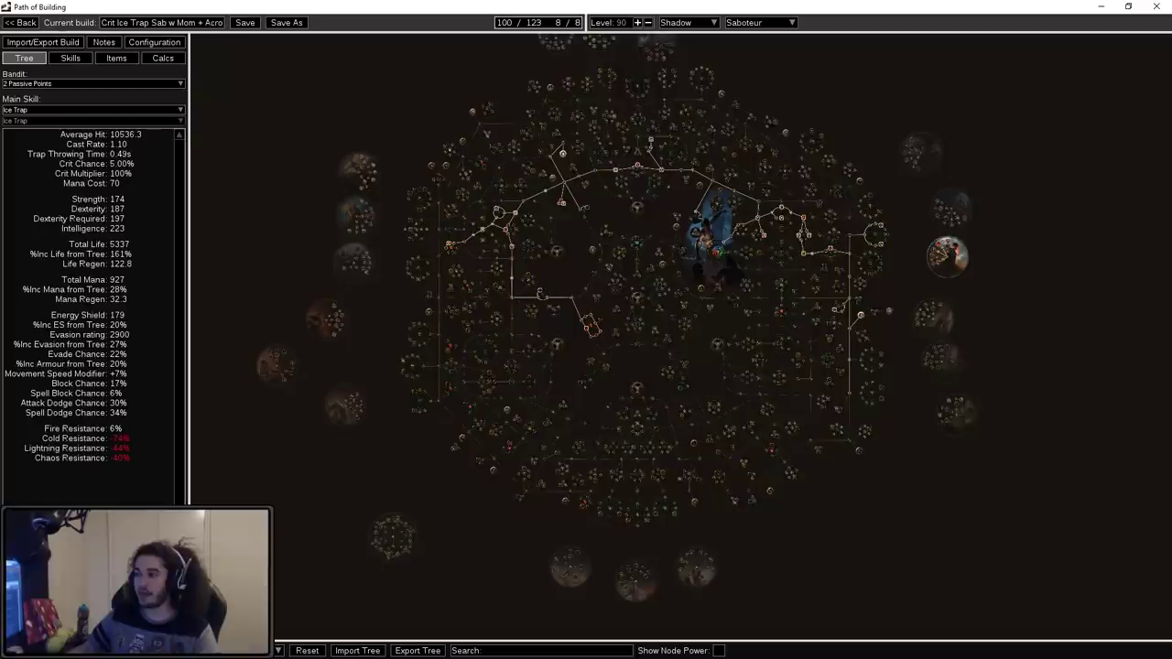
pyautogui.moveTo(628, 450); pyautogui.dragTo(468, 455)
pyautogui.scroll(2, 502, 324)
# Examine the 100-point tree's overall route, including the southwestern branch ending in a ring of nodes near the centre.
pyautogui.moveTo(540, 326); pyautogui.dragTo(611, 343)
pyautogui.moveTo(576, 260); pyautogui.dragTo(557, 311)
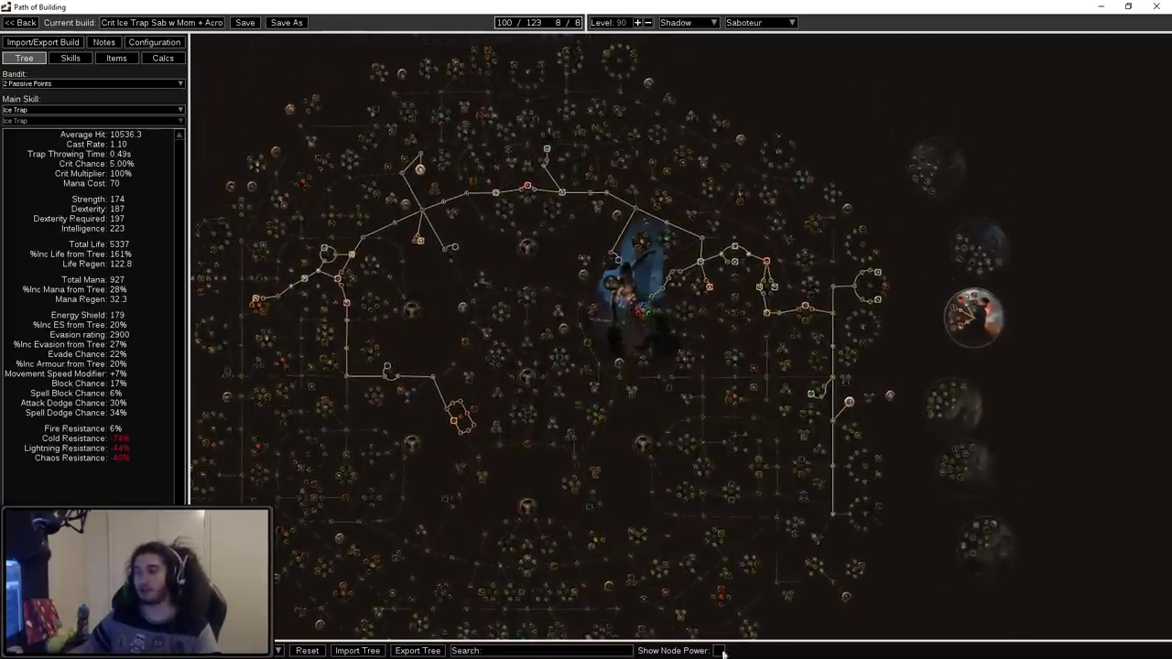
pyautogui.moveTo(707, 394); pyautogui.dragTo(778, 339)
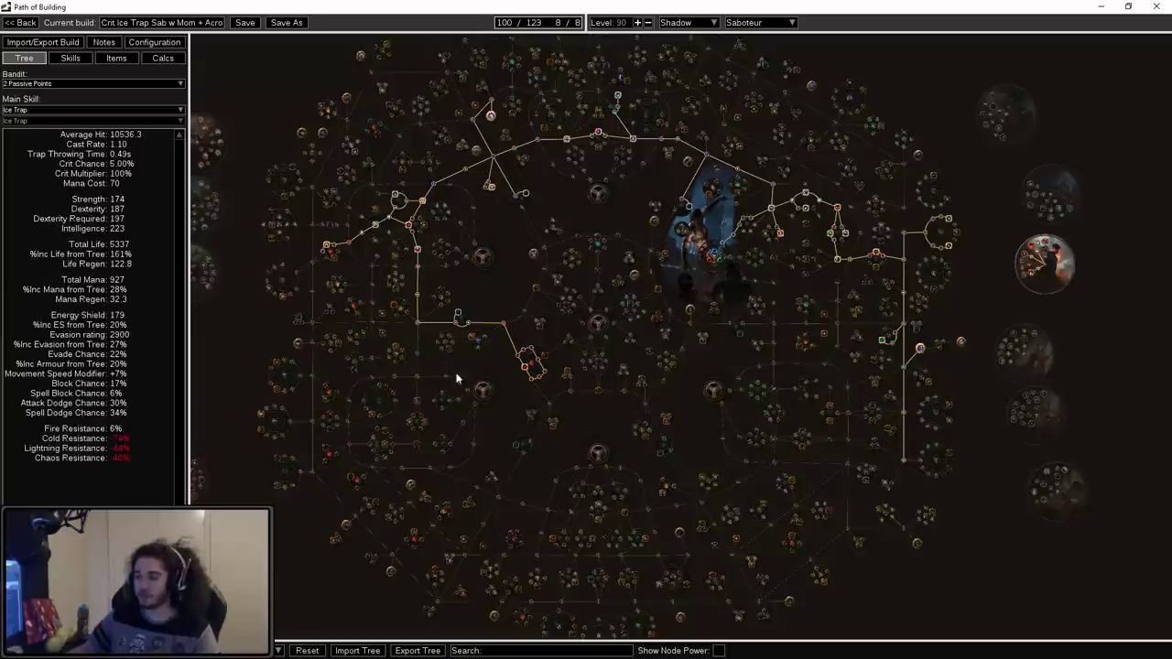
pyautogui.moveTo(528, 260); pyautogui.dragTo(501, 310)
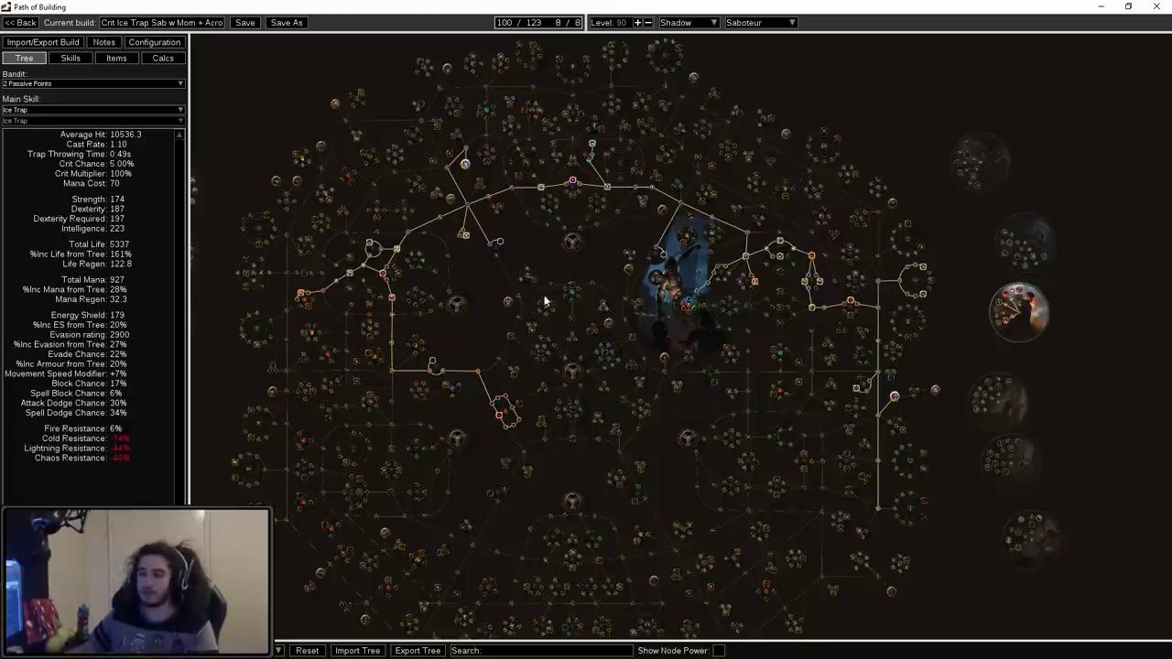
pyautogui.moveTo(546, 301); pyautogui.dragTo(464, 295)
pyautogui.moveTo(531, 490); pyautogui.dragTo(644, 476)
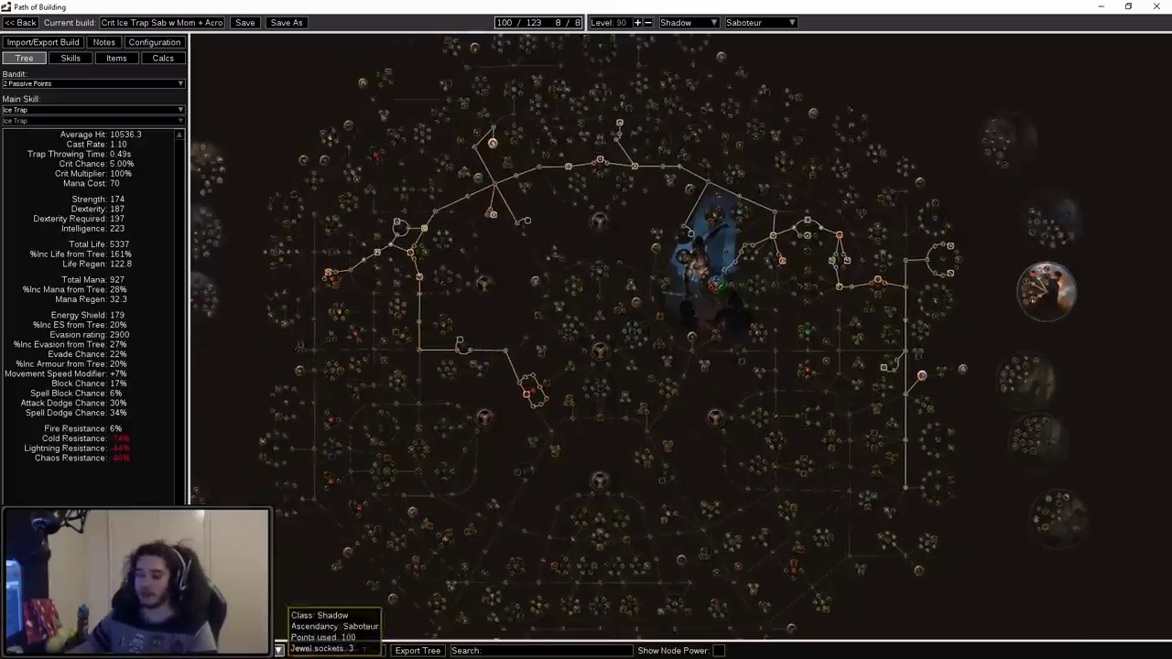
# Load the build's final 123-point Saboteur passive tree and bring its western branches and Light of Divinity into view.
pyautogui.click(278, 651)
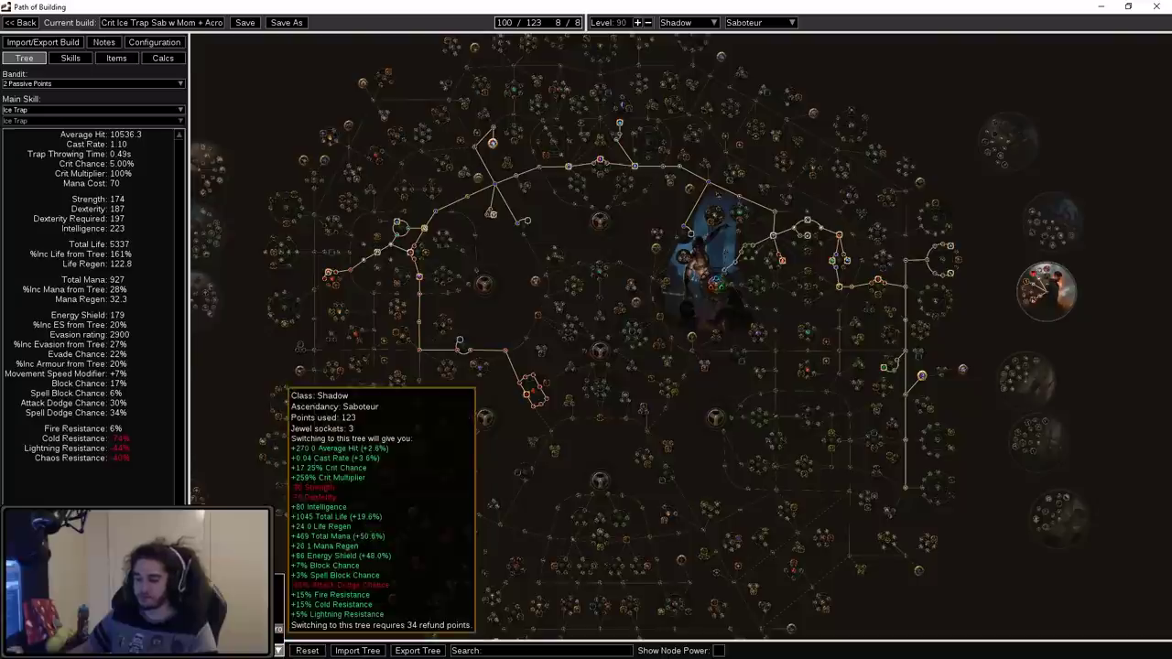
pyautogui.click(247, 629)
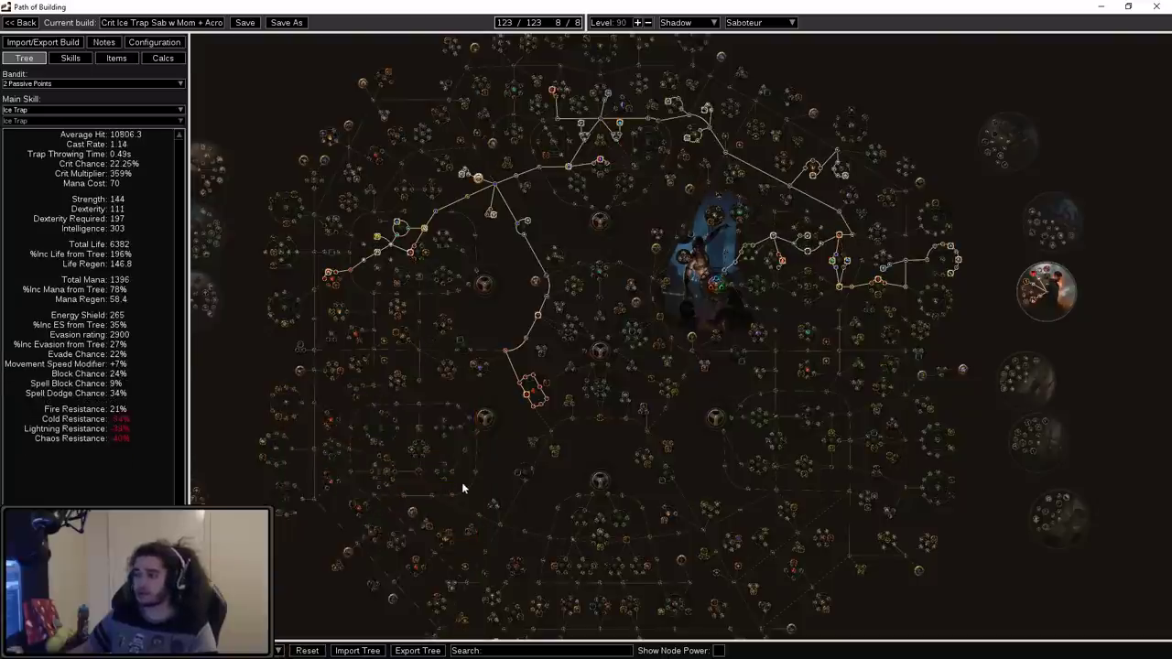
pyautogui.moveTo(461, 482); pyautogui.dragTo(246, 456)
pyautogui.scroll(3, 348, 311)
pyautogui.moveTo(357, 311); pyautogui.dragTo(568, 420)
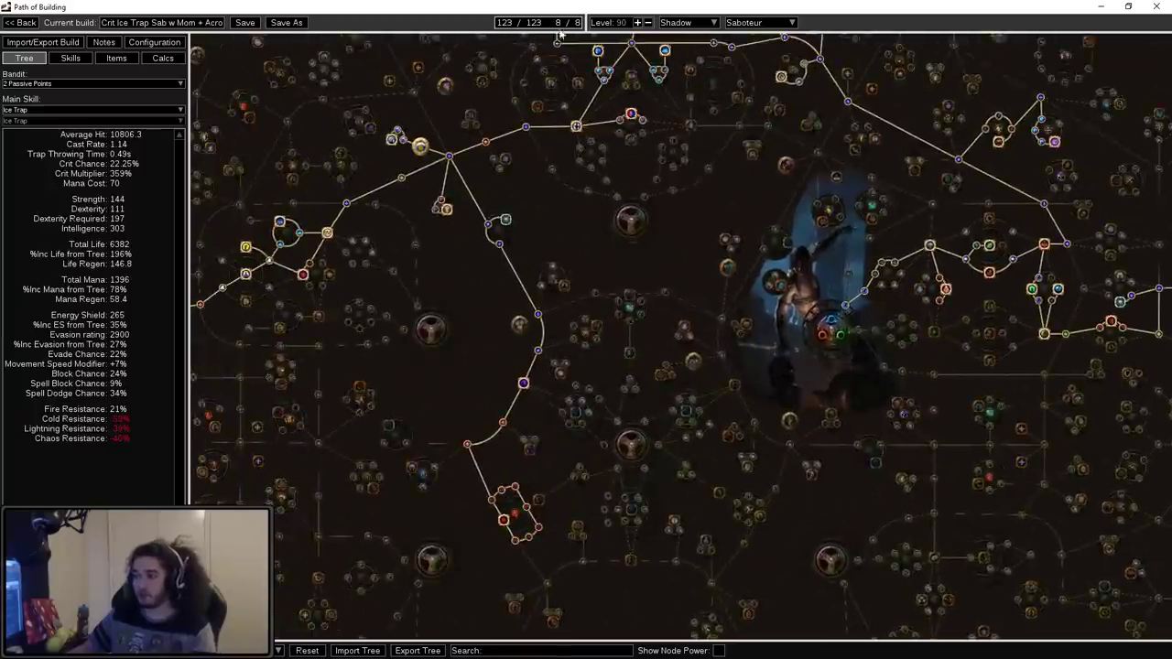
pyautogui.moveTo(600, 190); pyautogui.dragTo(693, 290)
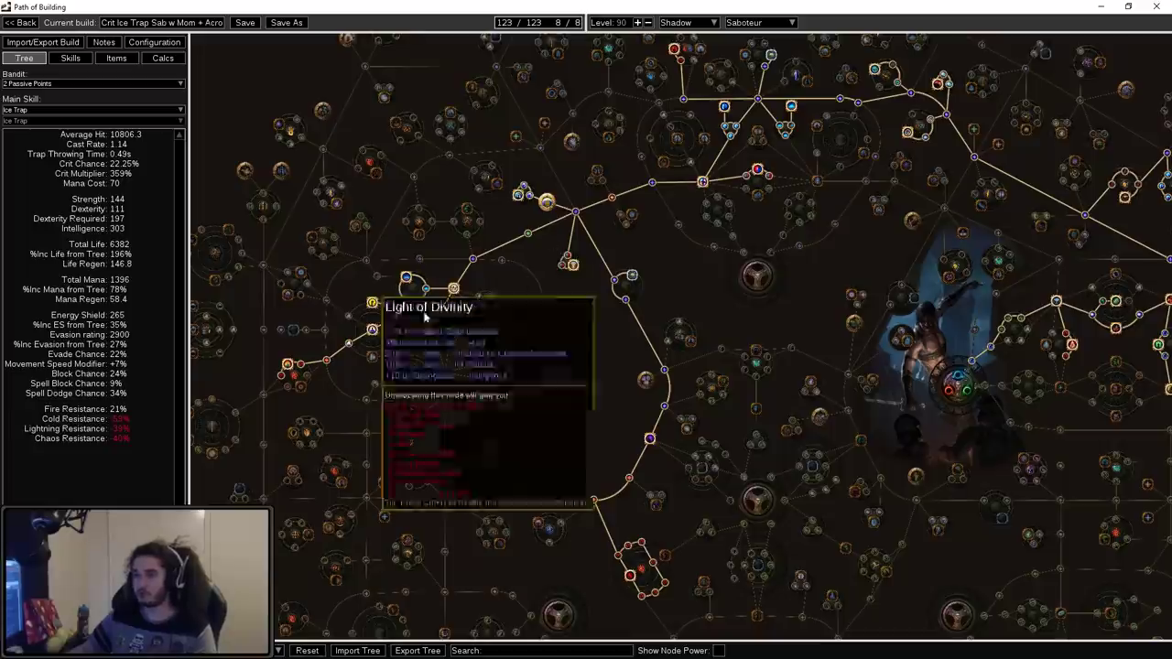
# Examine the 123-point tree's northern clusters along the path above the Witch start.
pyautogui.moveTo(802, 270); pyautogui.dragTo(542, 431)
pyautogui.scroll(3, 526, 295)
pyautogui.scroll(1, 526, 295)
pyautogui.scroll(-2, 481, 473)
pyautogui.moveTo(480, 473); pyautogui.dragTo(658, 358)
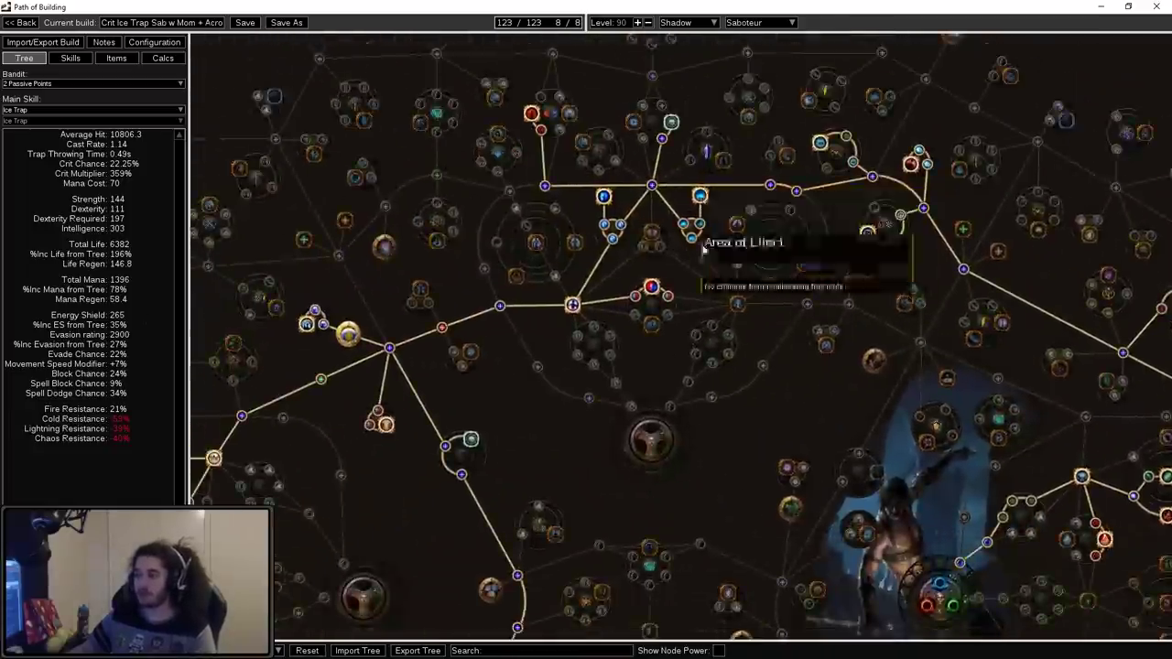
# Examine the 123-point tree's eastern side, including the northeastern clusters and the ring at the path's eastern end.
pyautogui.scroll(-2, 714, 243)
pyautogui.scroll(-3, 1068, 288)
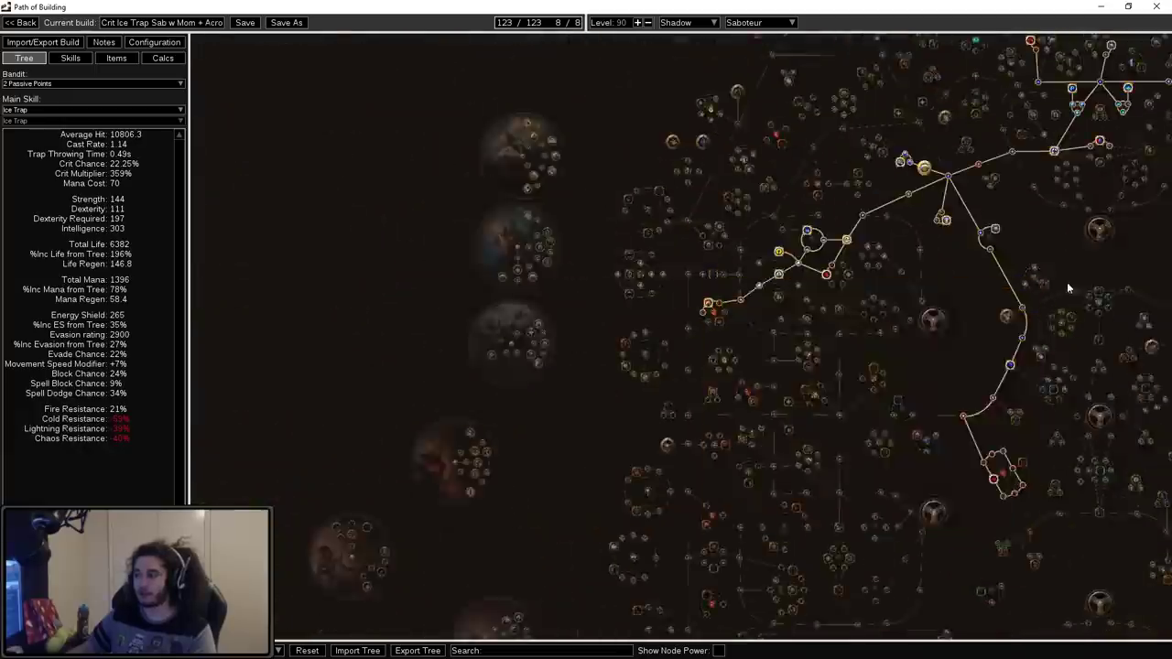
pyautogui.moveTo(1067, 288); pyautogui.dragTo(390, 258)
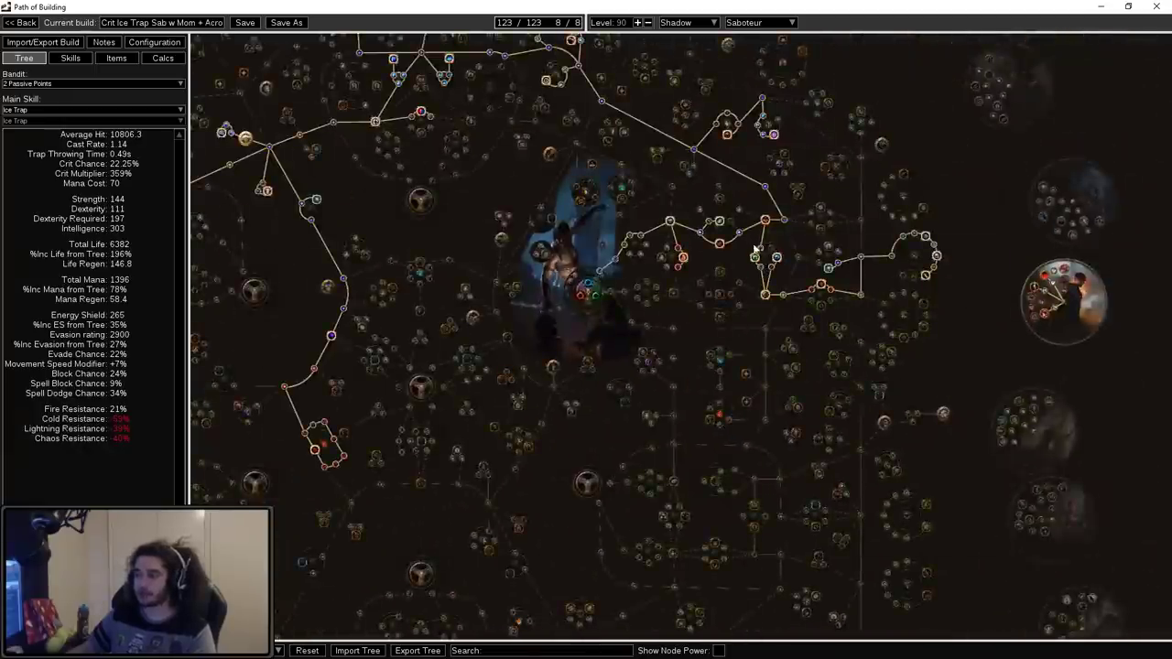
pyautogui.moveTo(735, 261); pyautogui.dragTo(609, 341)
pyautogui.scroll(2, 649, 249)
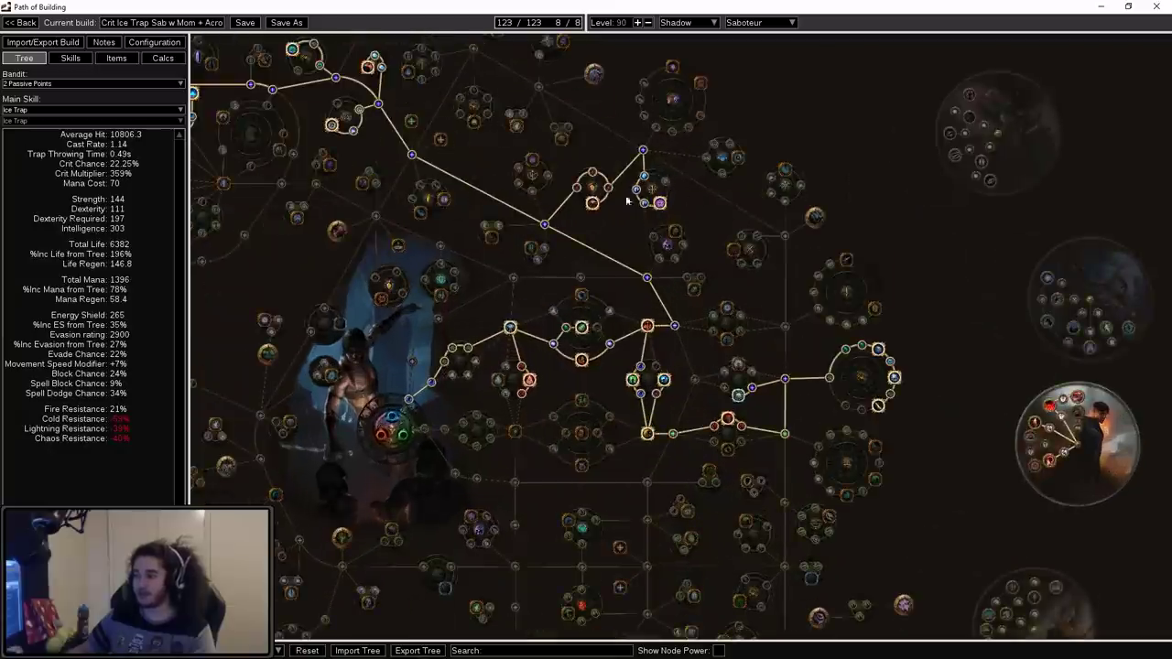
pyautogui.moveTo(648, 220); pyautogui.dragTo(504, 123)
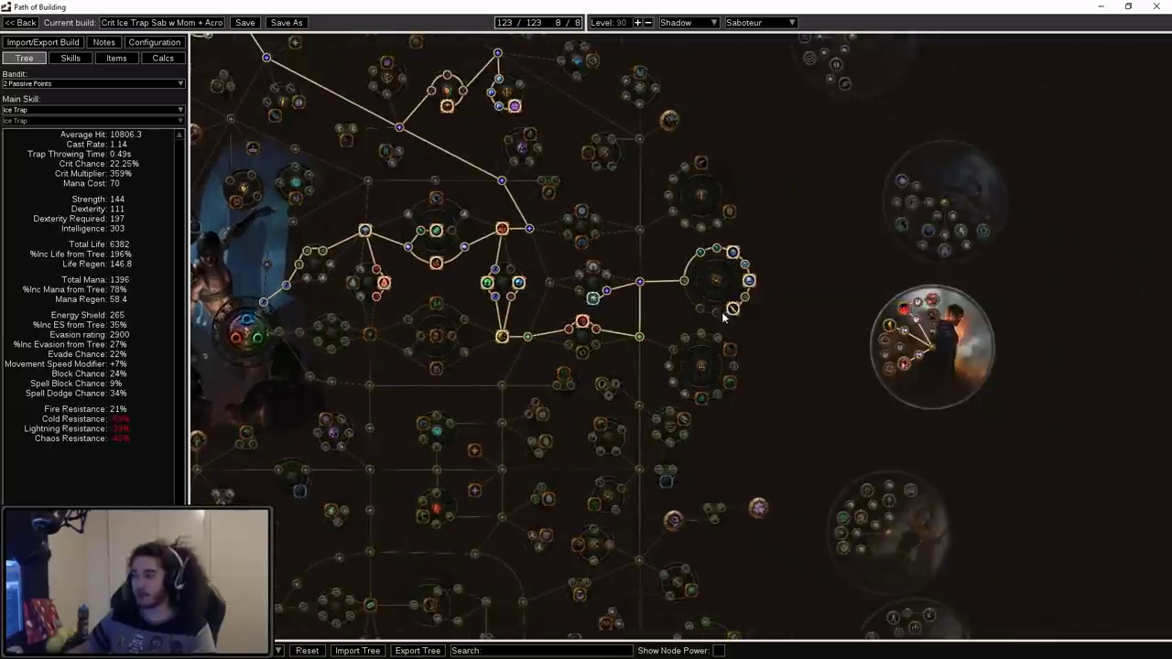
# Look over the unallocated area around Acrobatics and the clusters south of it.
pyautogui.moveTo(682, 502); pyautogui.dragTo(681, 267)
pyautogui.moveTo(593, 365); pyautogui.dragTo(654, 325)
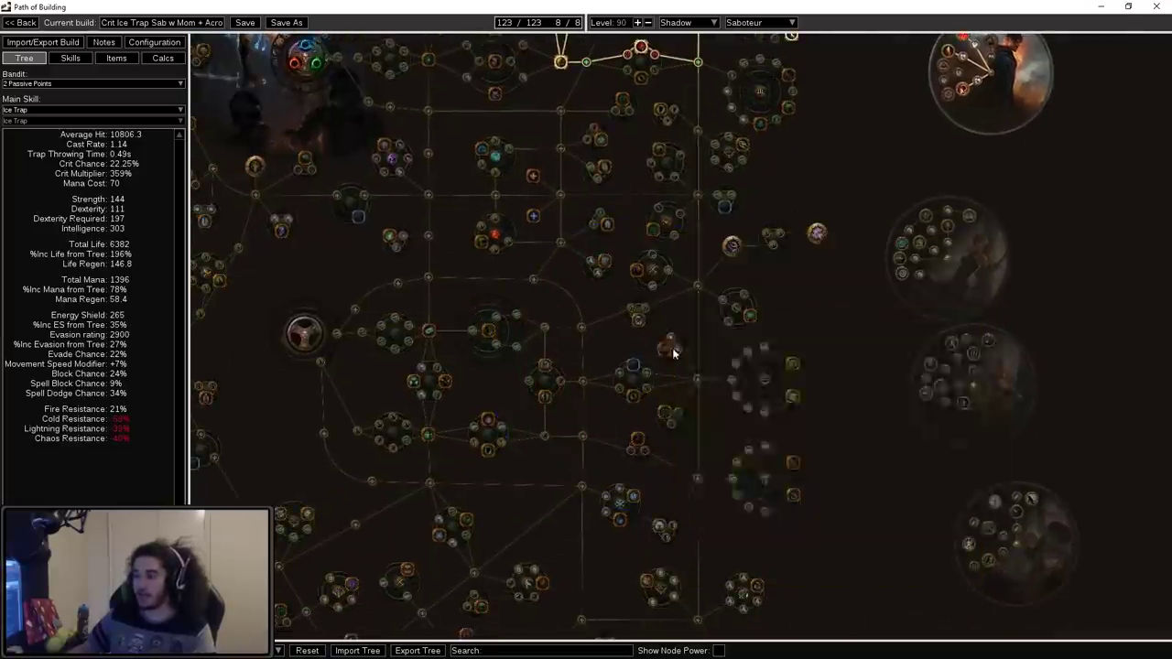
pyautogui.scroll(-4, 672, 348)
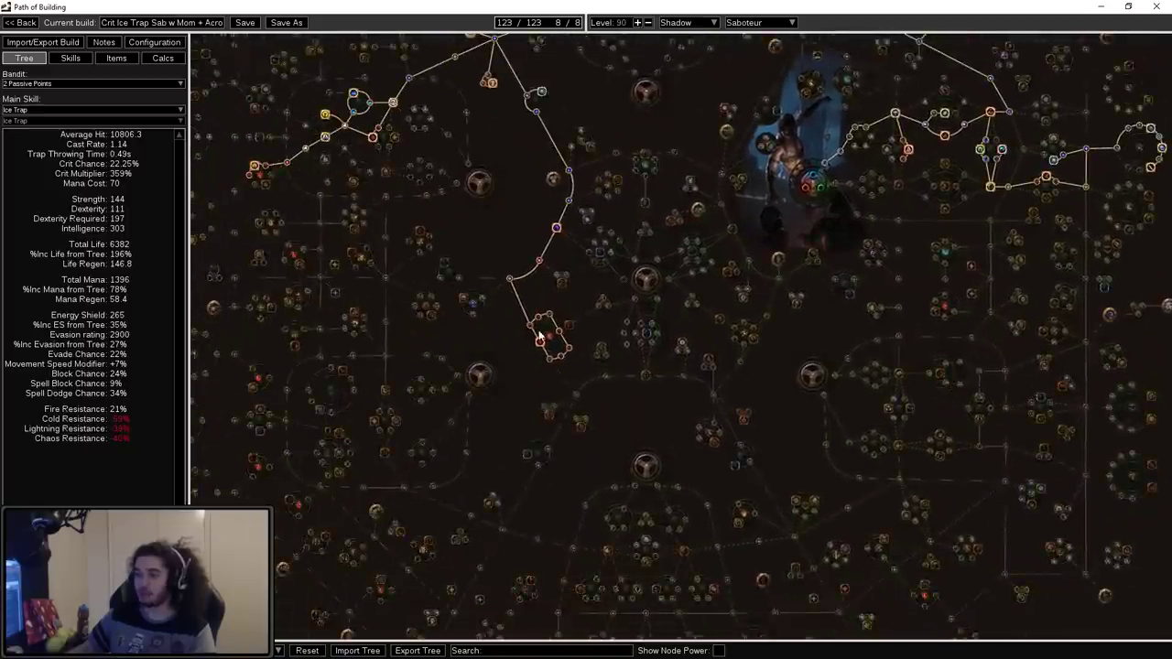
# Inspect the node ring at the southern end of the central path and the Blast Cascade node in the north.
pyautogui.moveTo(541, 344)
pyautogui.moveTo(479, 420); pyautogui.dragTo(421, 447)
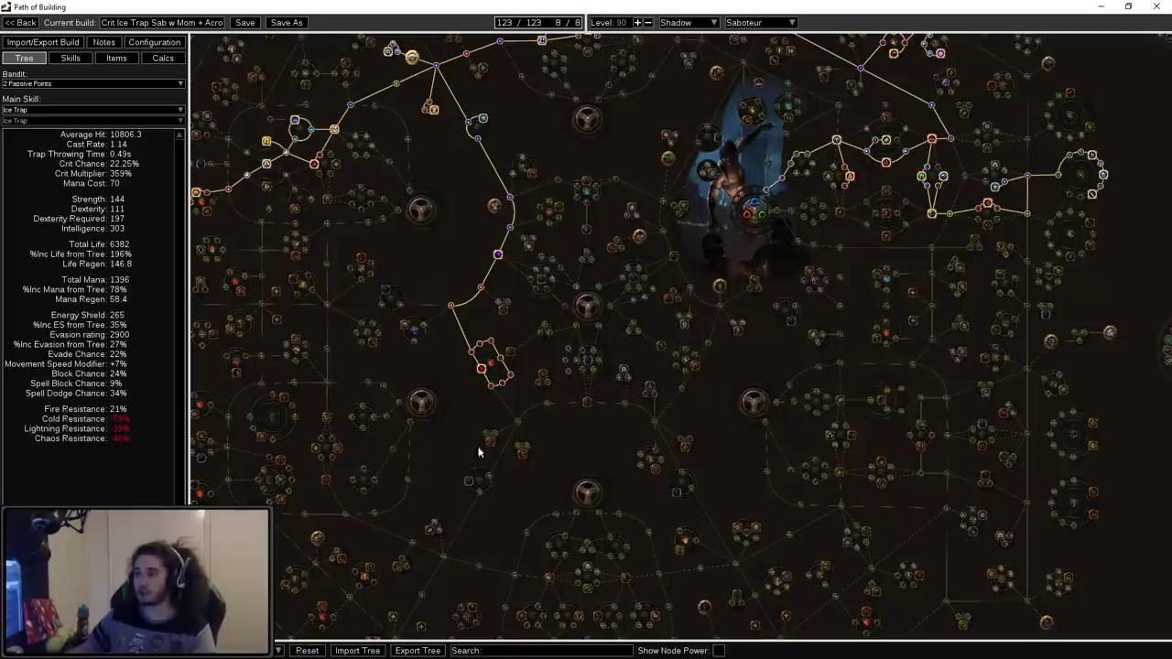
pyautogui.moveTo(677, 160); pyautogui.dragTo(797, 403)
pyautogui.scroll(5, 727, 262)
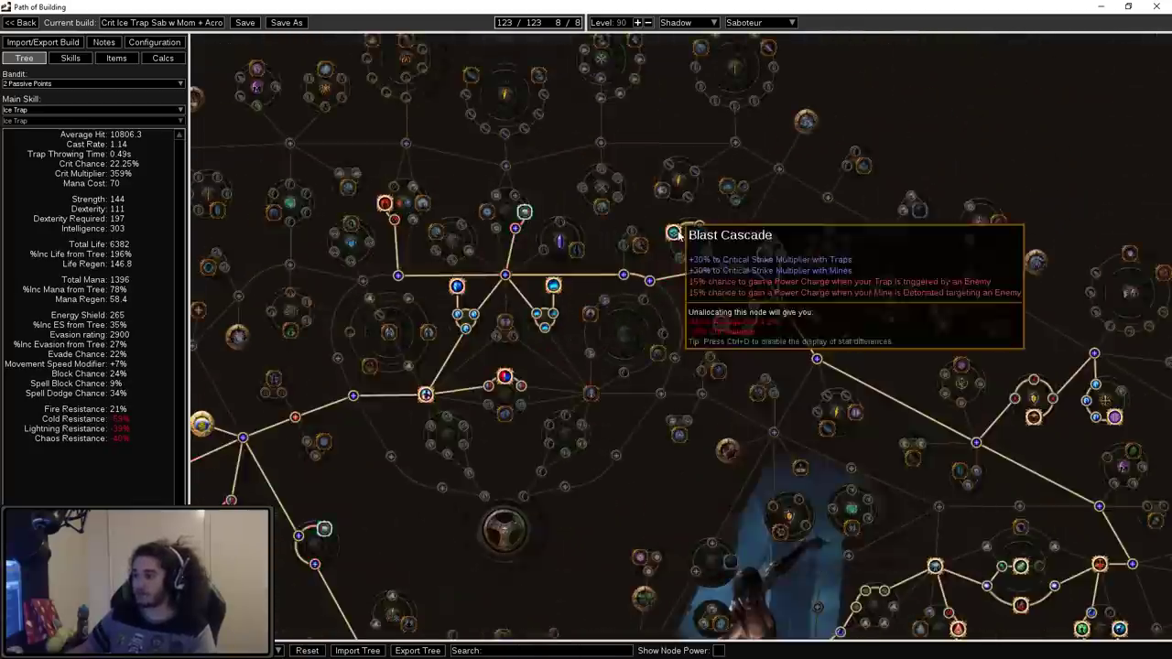
# Inspect the Throatseeker and Snowforged nodes in the tree's northern critical strike clusters.
pyautogui.moveTo(760, 208); pyautogui.dragTo(626, 183)
pyautogui.scroll(-2, 668, 239)
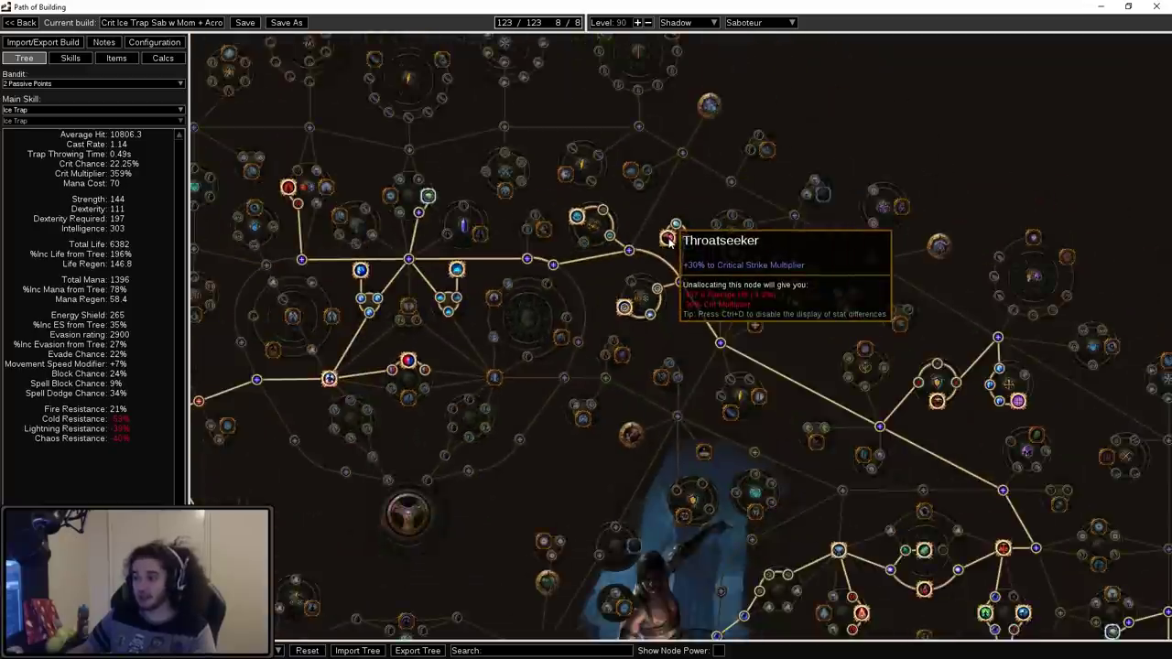
pyautogui.scroll(4, 531, 371)
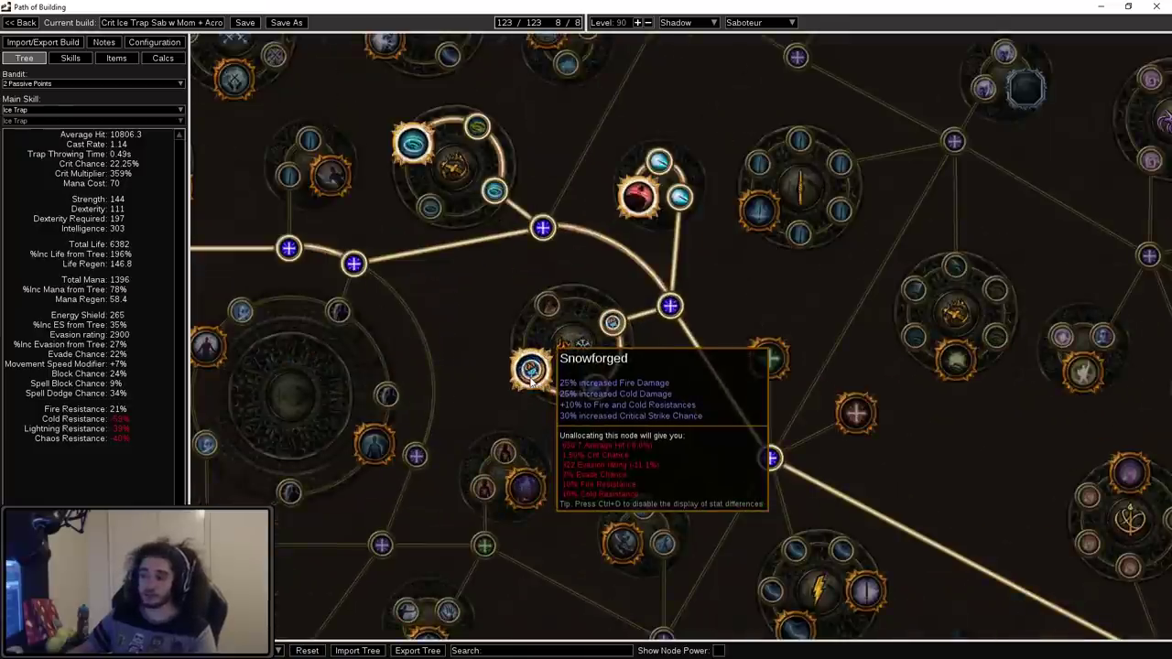
pyautogui.scroll(-4, 531, 379)
# Look over the tree's western branches and the full extent of the 123-point tree.
pyautogui.moveTo(453, 523); pyautogui.dragTo(986, 385)
pyautogui.scroll(-3, 987, 384)
pyautogui.scroll(2, 788, 415)
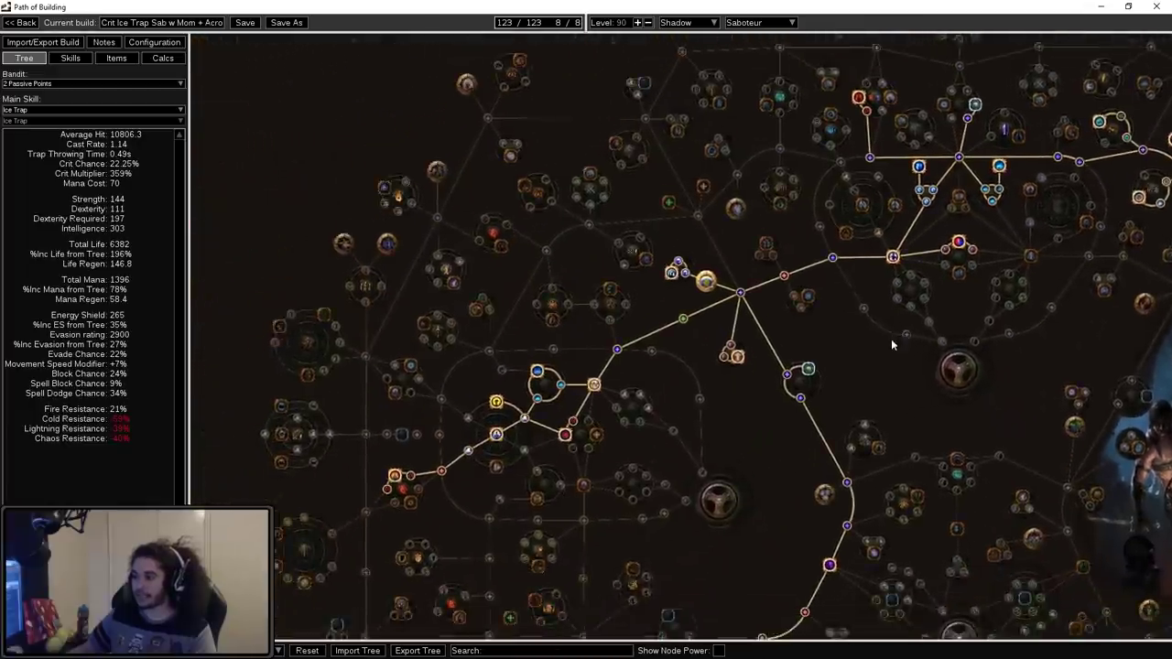
pyautogui.moveTo(892, 339); pyautogui.dragTo(792, 306)
pyautogui.scroll(-2, 702, 333)
pyautogui.moveTo(850, 363); pyautogui.dragTo(735, 295)
pyautogui.scroll(-2, 687, 251)
pyautogui.scroll(2, 715, 260)
pyautogui.scroll(-2, 702, 225)
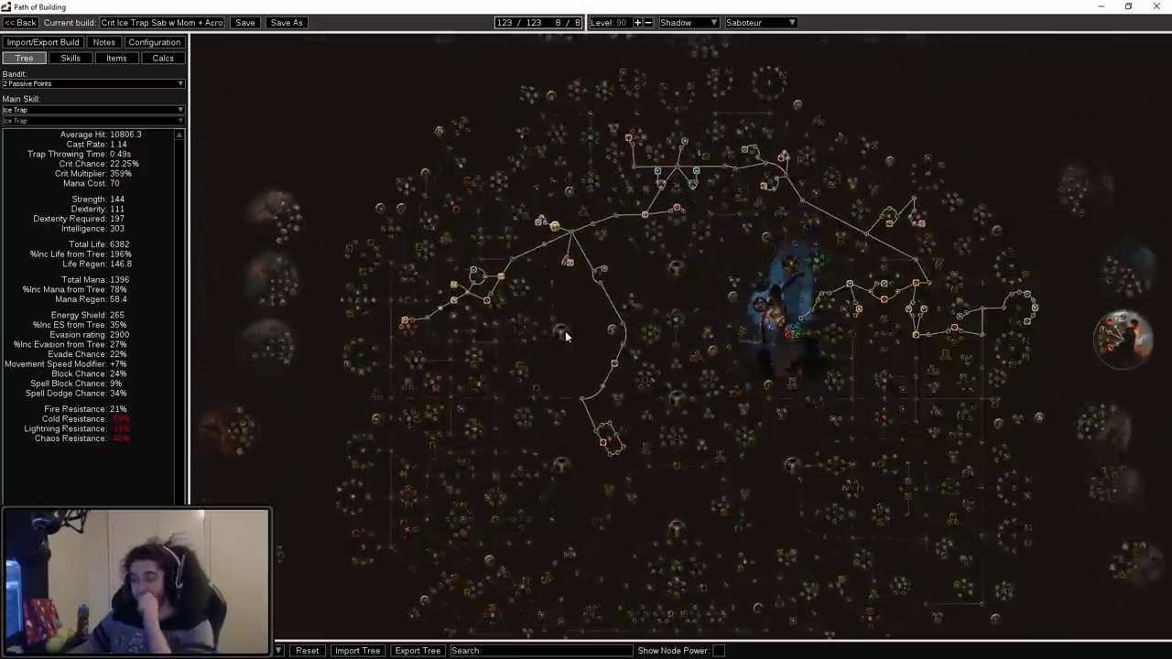
pyautogui.moveTo(565, 330); pyautogui.dragTo(528, 335)
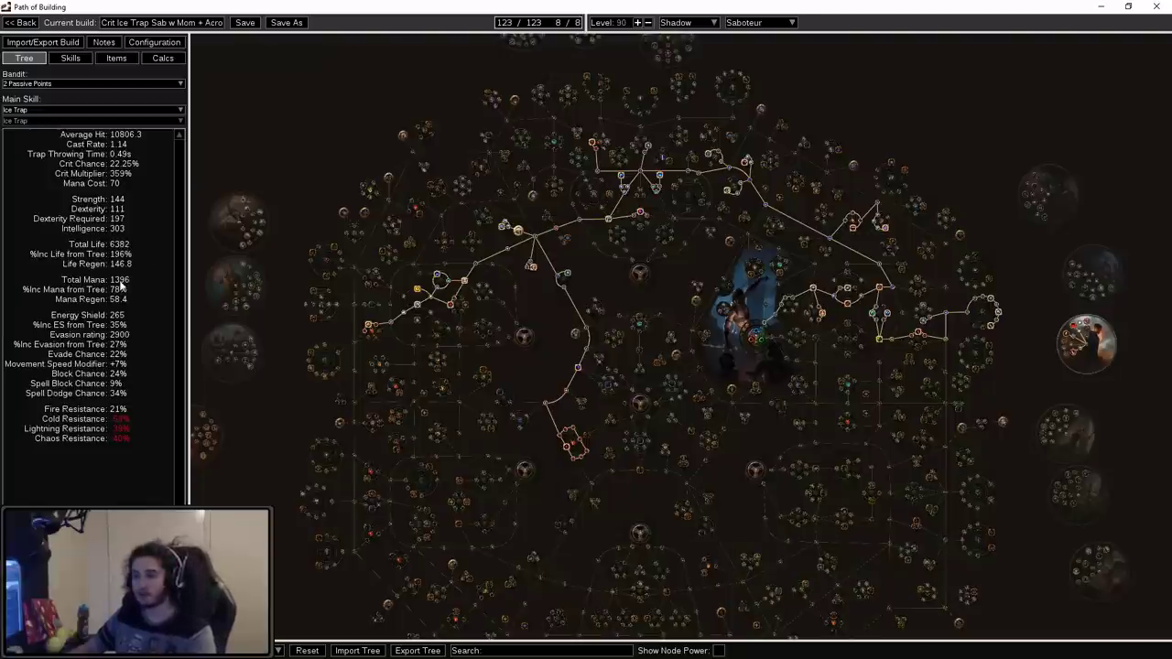
pyautogui.moveTo(611, 342); pyautogui.dragTo(582, 375)
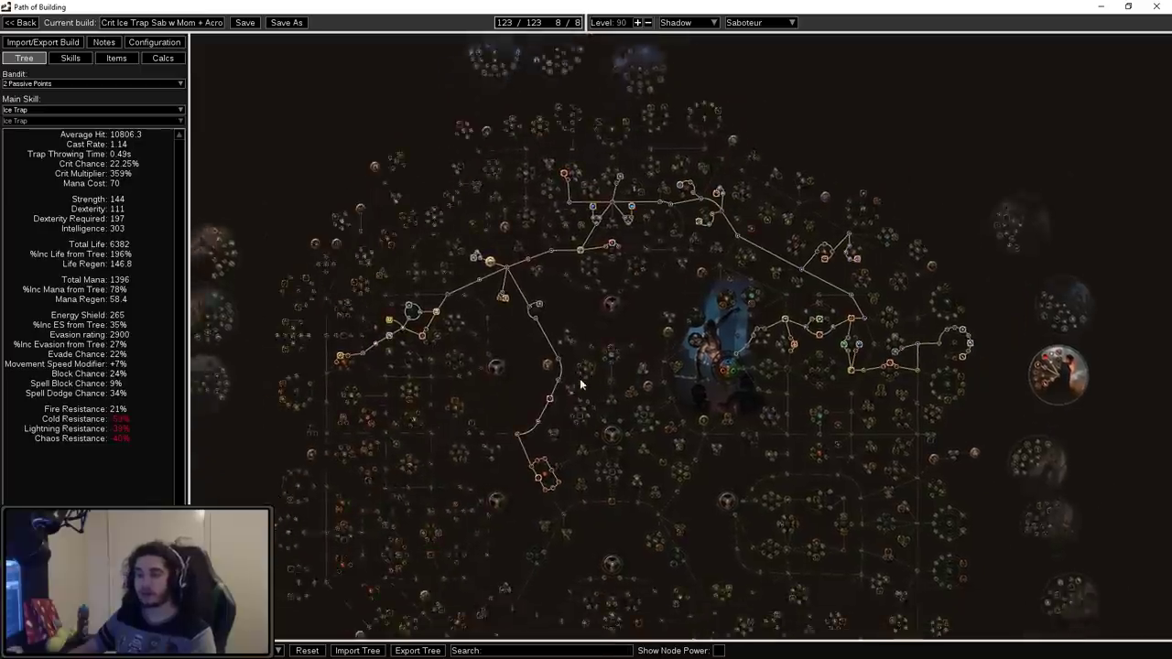
# Review the build's equipped items, including the Sambar Sceptre, and compare the Carcass Jack and The Perfect Form body armours.
pyautogui.click(116, 57)
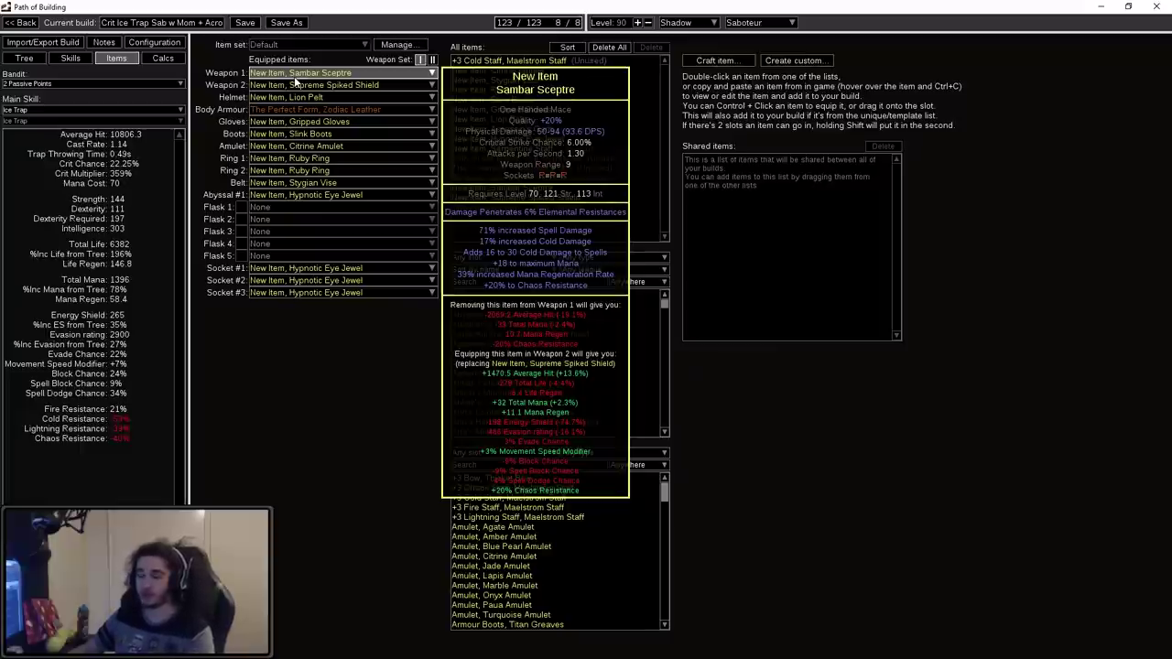
pyautogui.moveTo(295, 85)
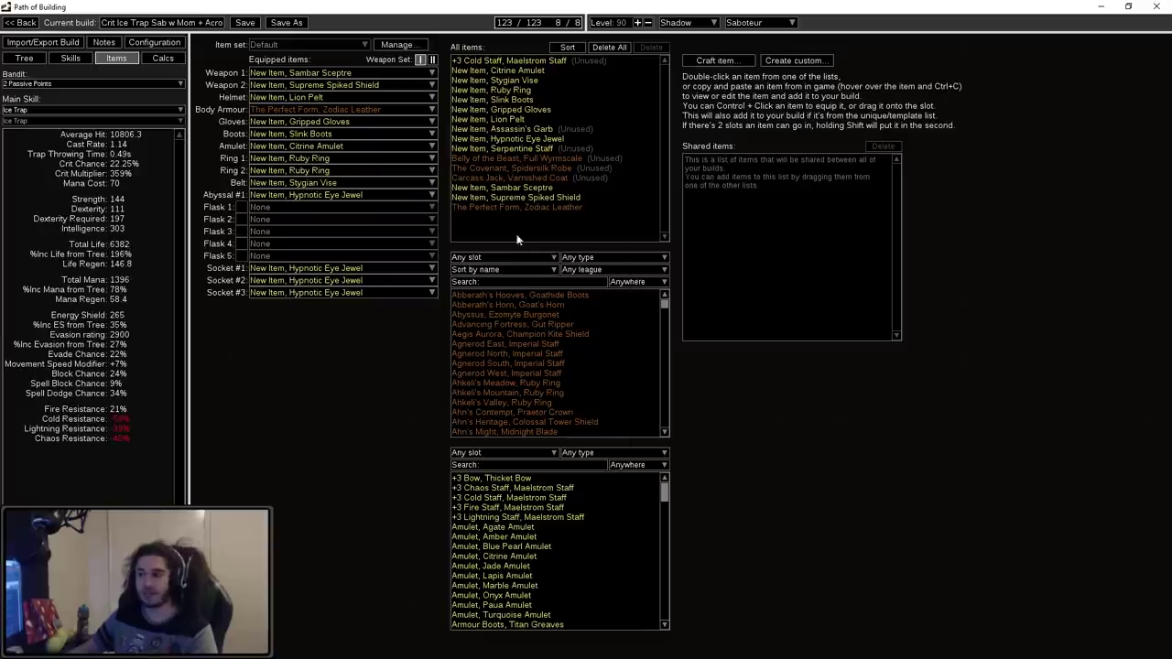
pyautogui.moveTo(312, 128)
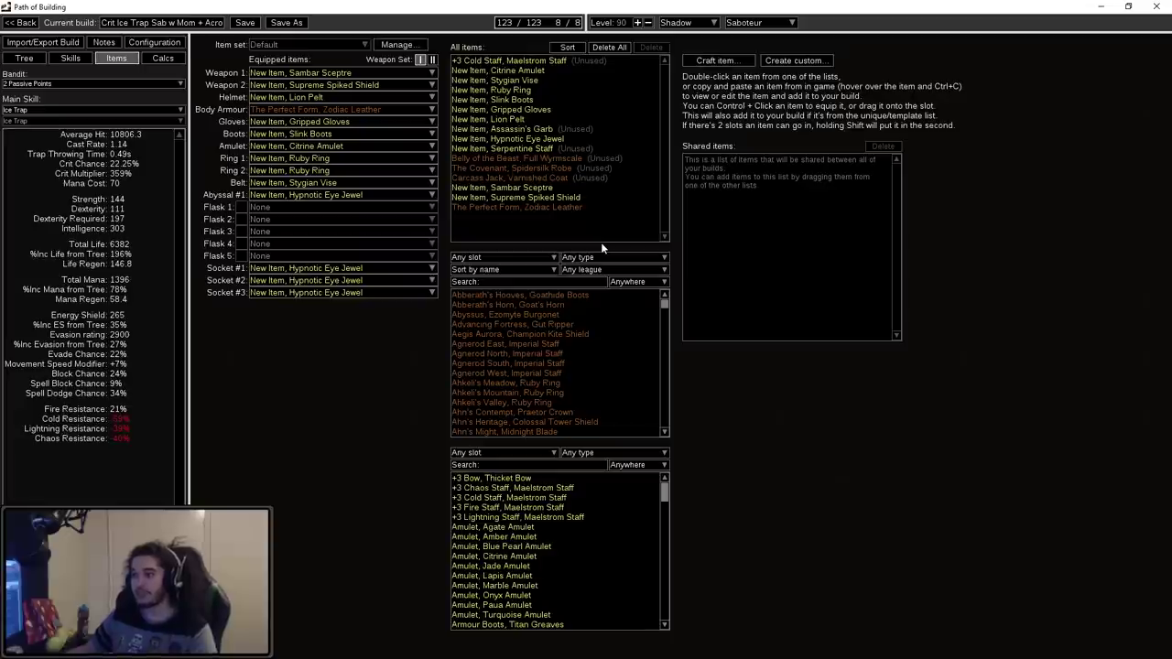
pyautogui.moveTo(532, 180)
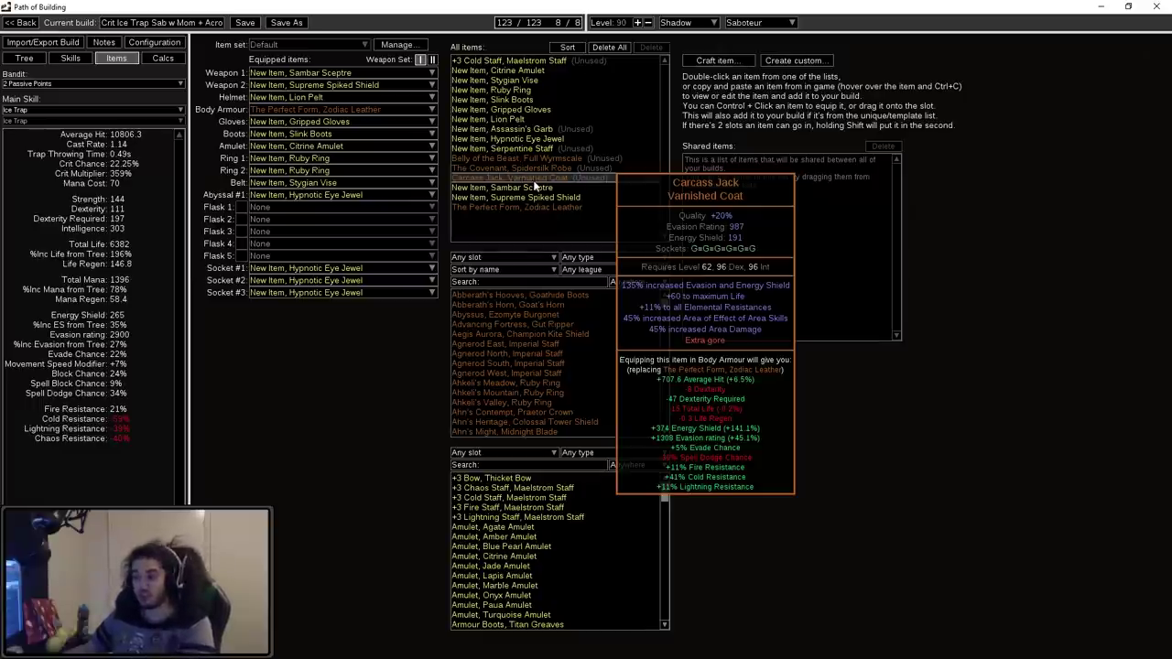
pyautogui.moveTo(531, 209)
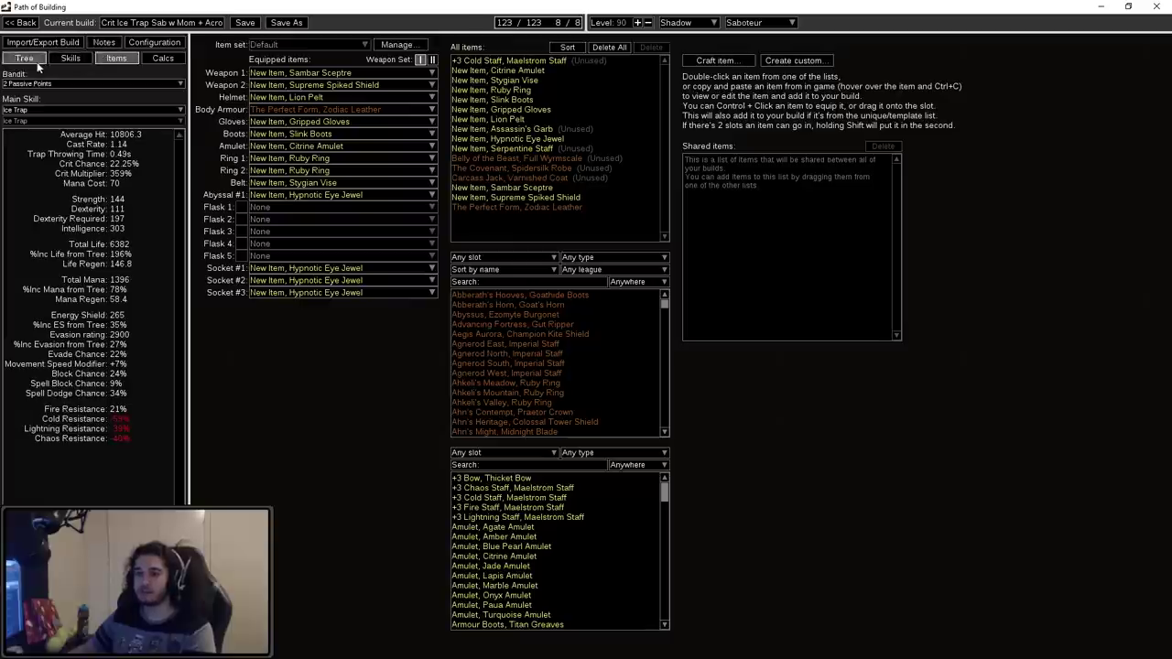
# In the Ice Trap socket group, disable Controlled Destruction and Increased Area of Effect, enable Cold Penetration, and leave Trap and Mine Damage off.
pyautogui.click(84, 58)
pyautogui.moveTo(493, 98)
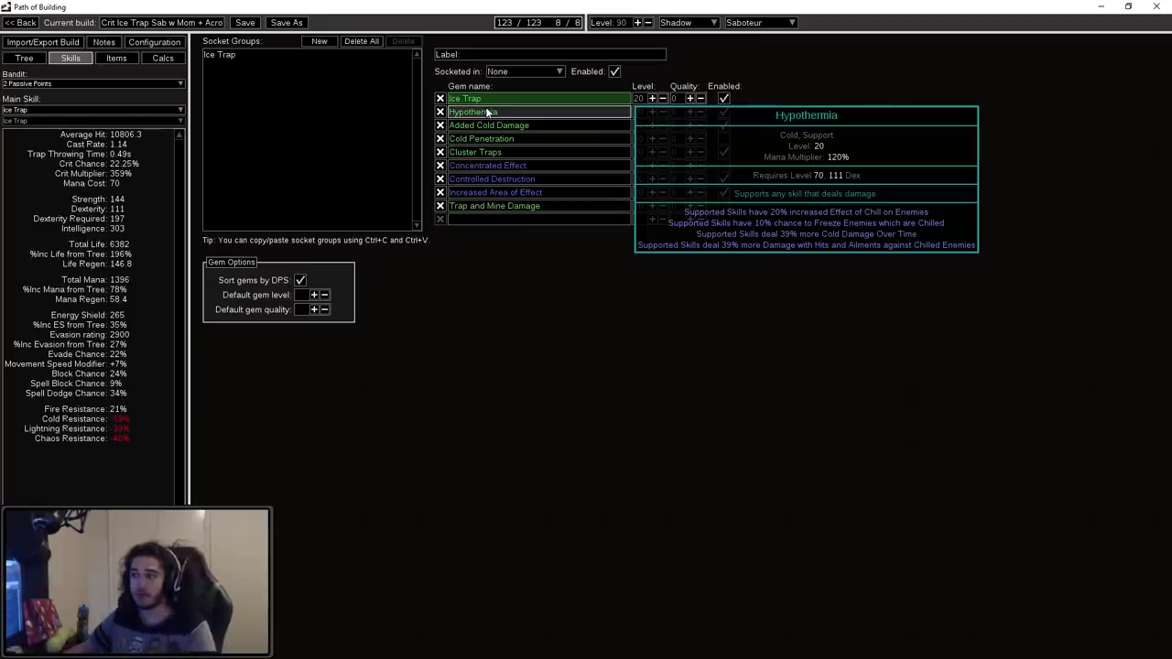
pyautogui.moveTo(561, 5); pyautogui.dragTo(540, 1)
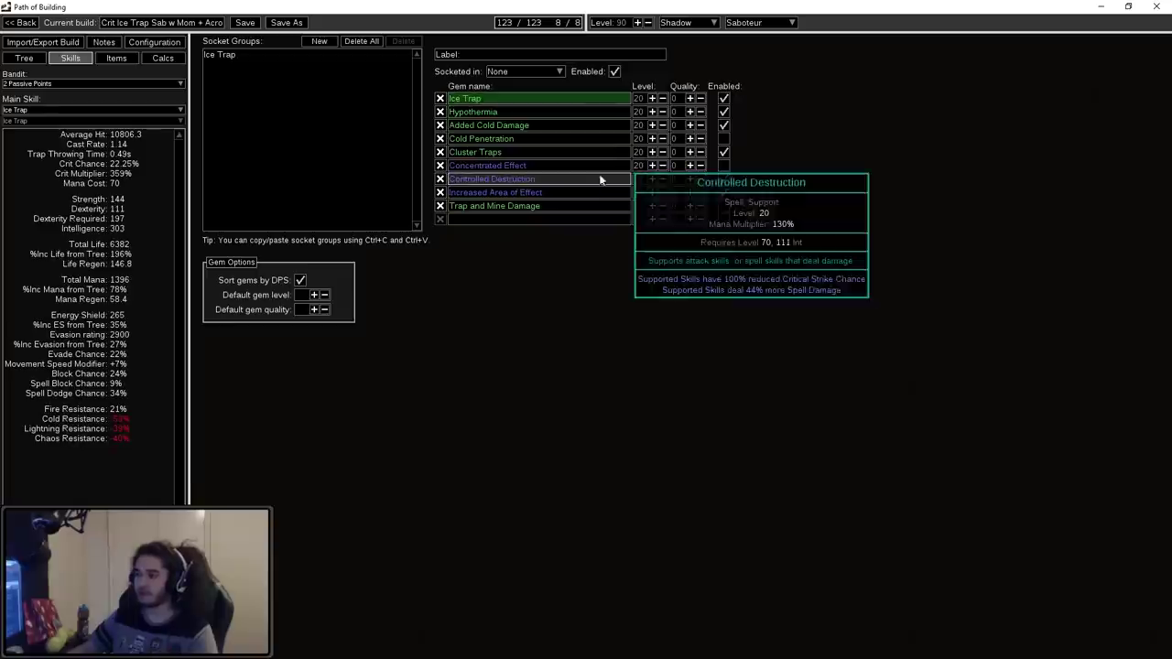
pyautogui.click(724, 179)
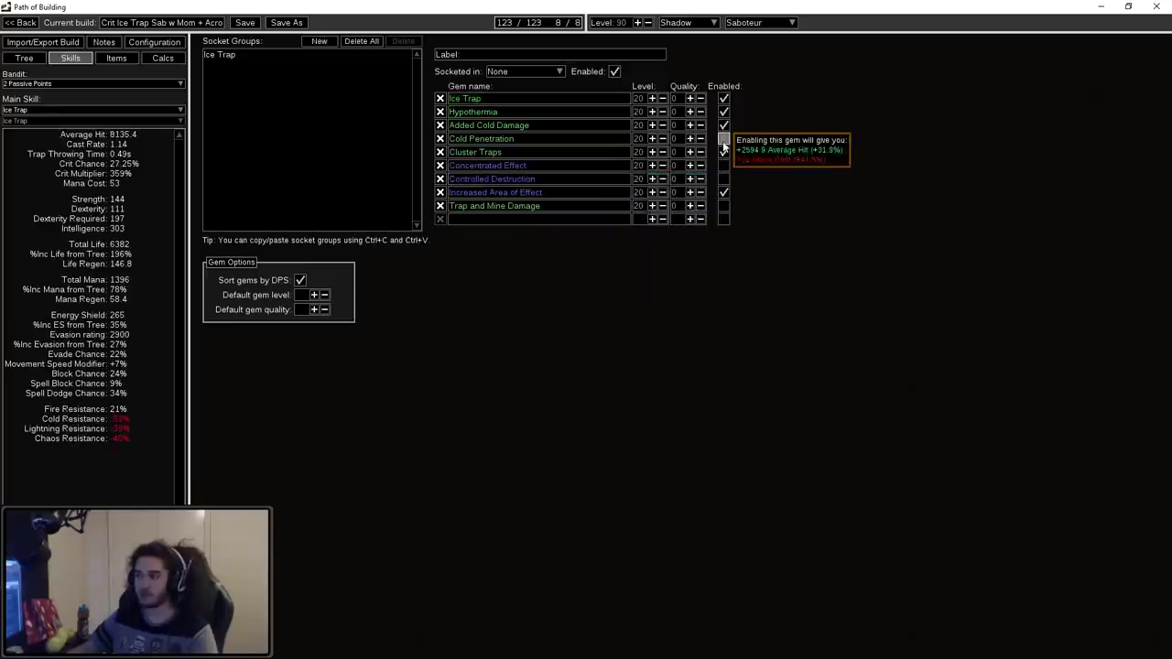
pyautogui.click(723, 138)
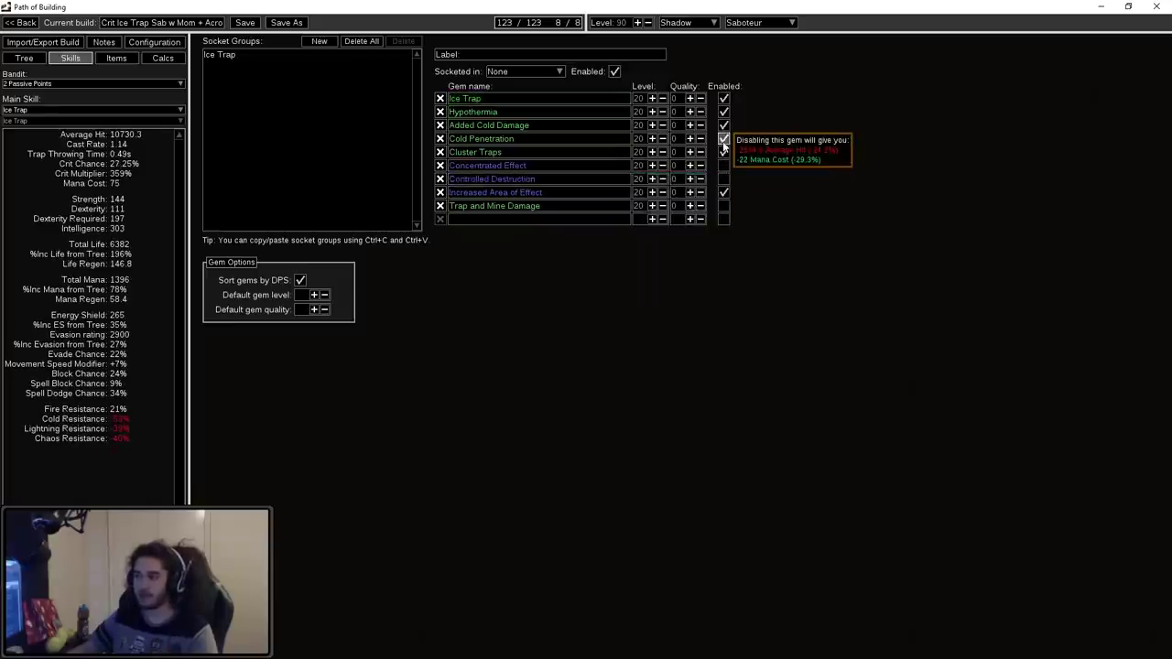
pyautogui.click(725, 193)
pyautogui.click(724, 206)
pyautogui.click(724, 206)
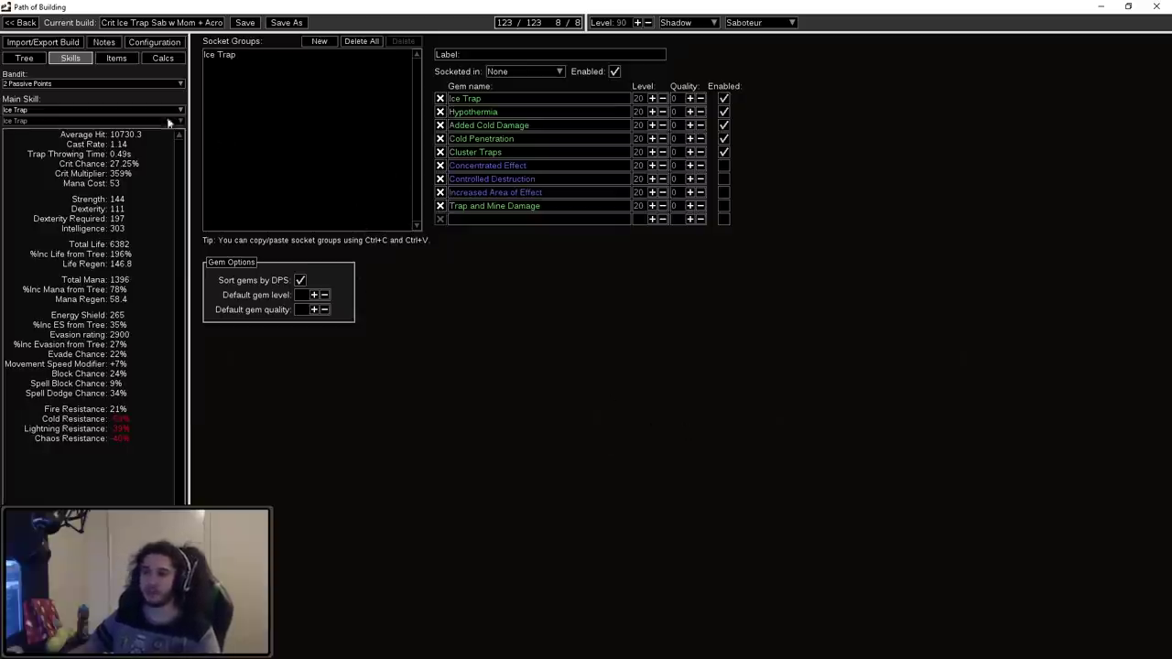
# Search the unique items for "axiom" and inspect the stats of the Axiom Perpetuum, Bronze Sceptre.
pyautogui.click(116, 58)
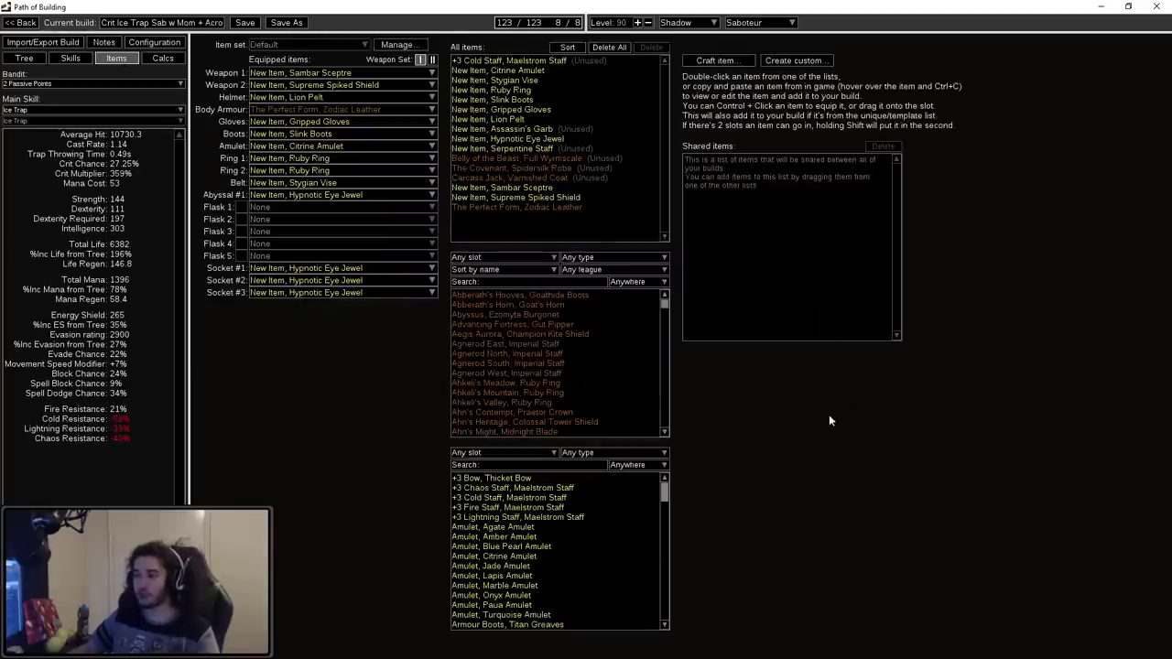
pyautogui.click(481, 284)
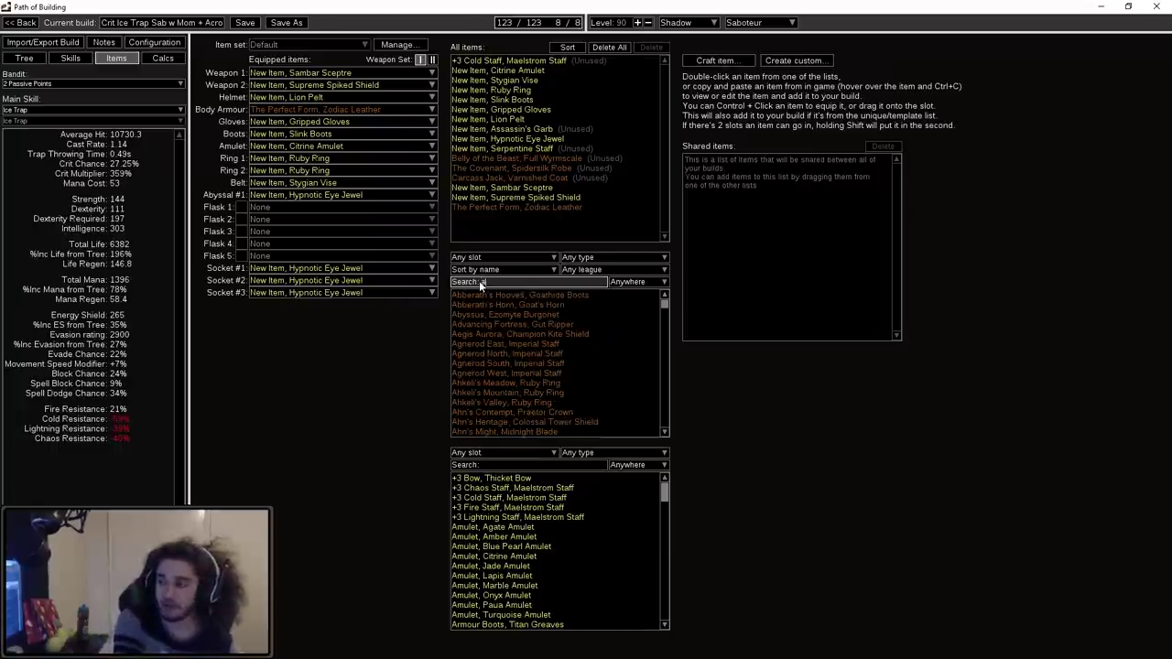
pyautogui.write('fox')
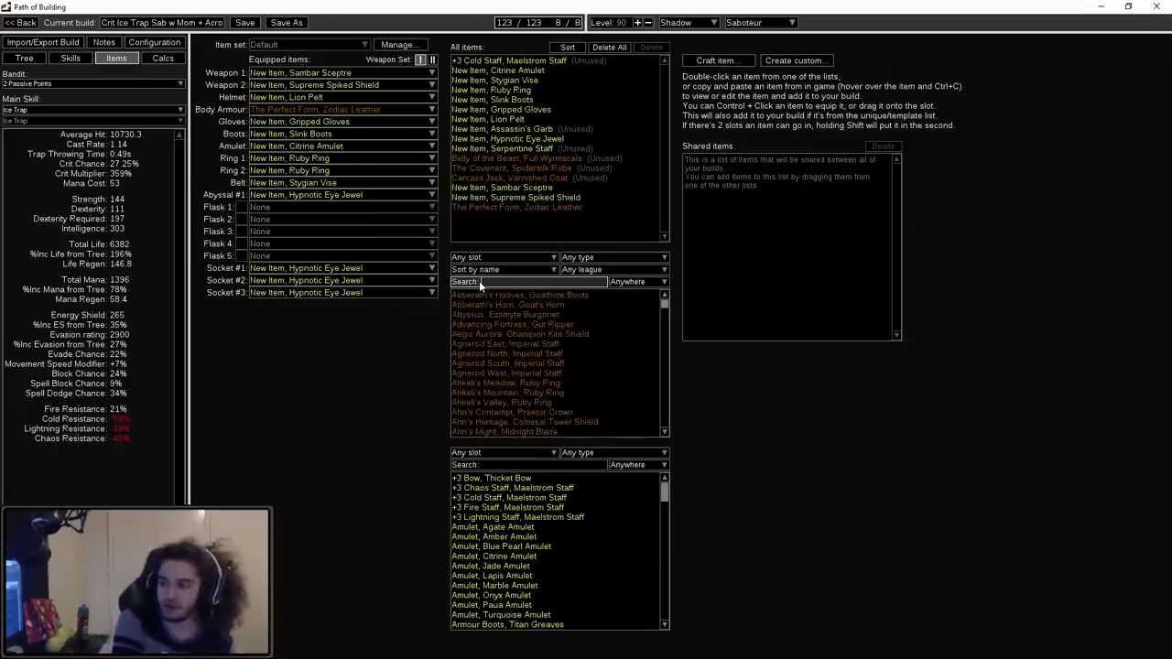
pyautogui.press('BackSpace')
pyautogui.press('BackSpace')
pyautogui.press('BackSpace')
pyautogui.write('aux')
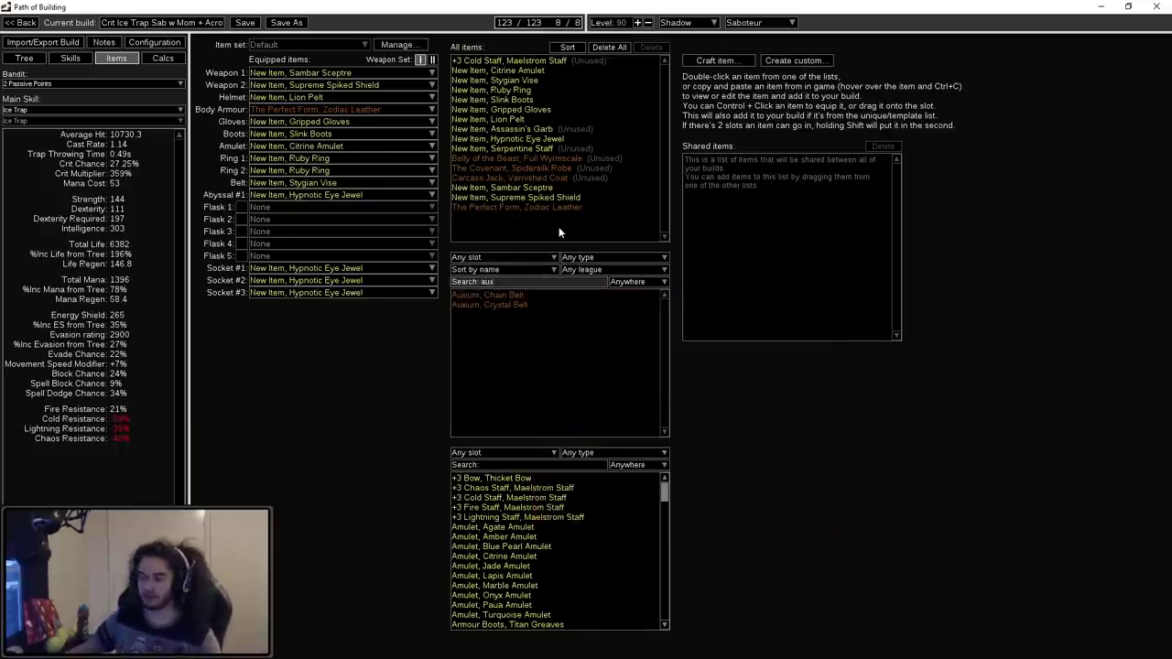
pyautogui.press('BackSpace')
pyautogui.press('BackSpace')
pyautogui.write('xio')
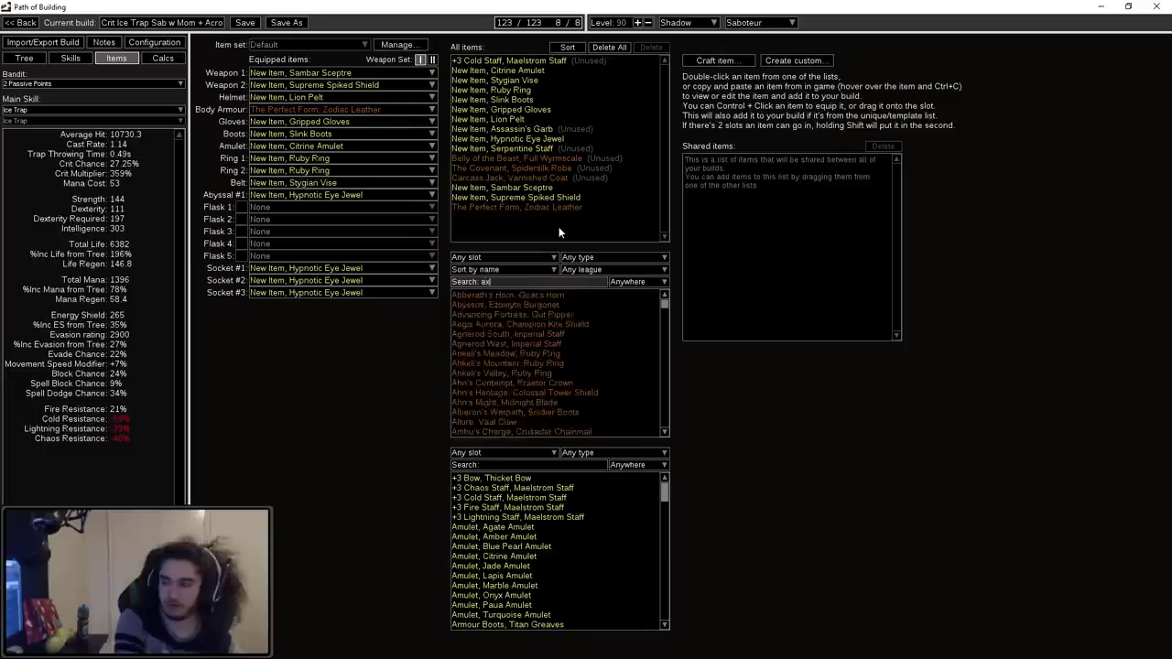
pyautogui.write('m')
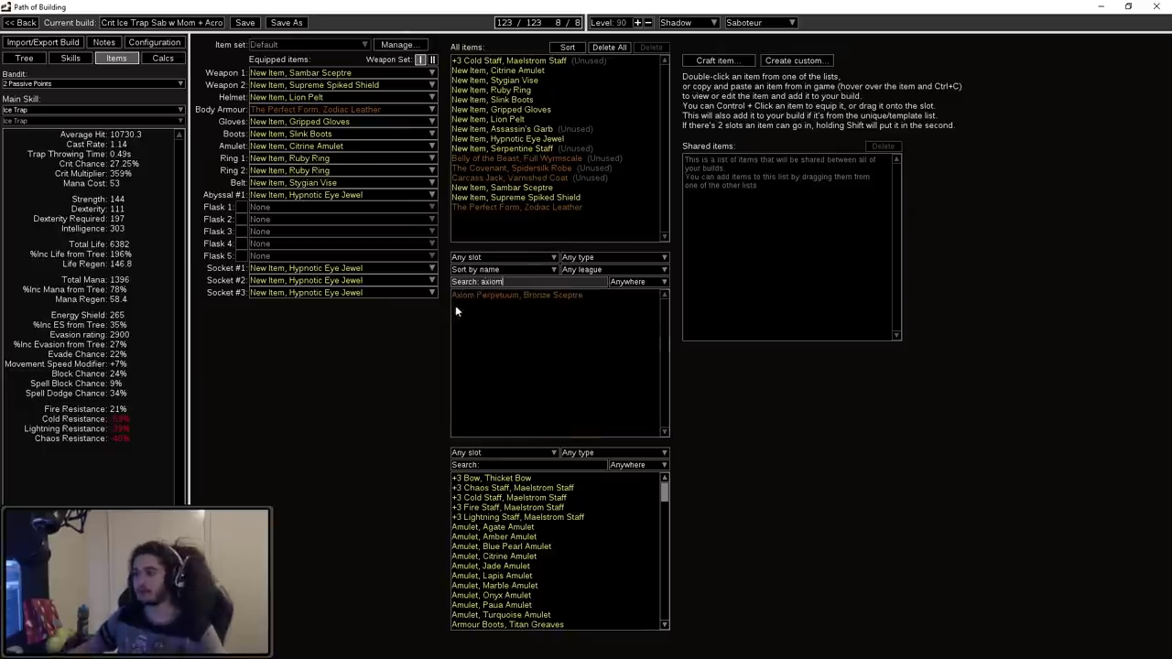
pyautogui.moveTo(486, 297)
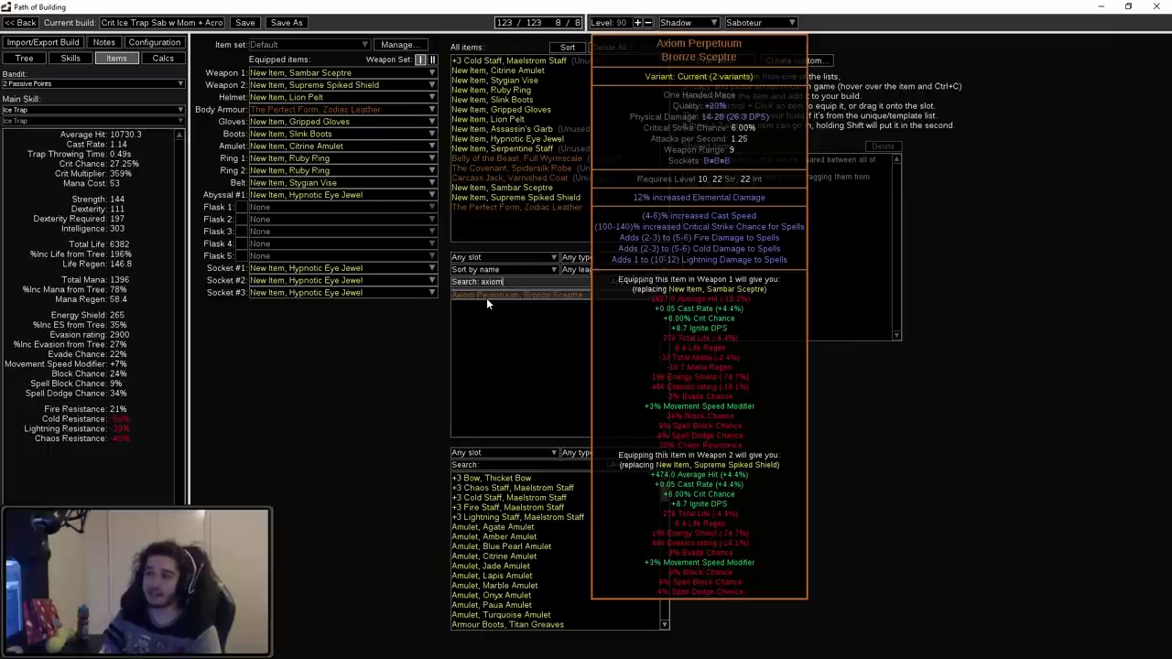
# Examine the passive tree's clusters around the Shadow start and along the path east of it.
pyautogui.click(24, 58)
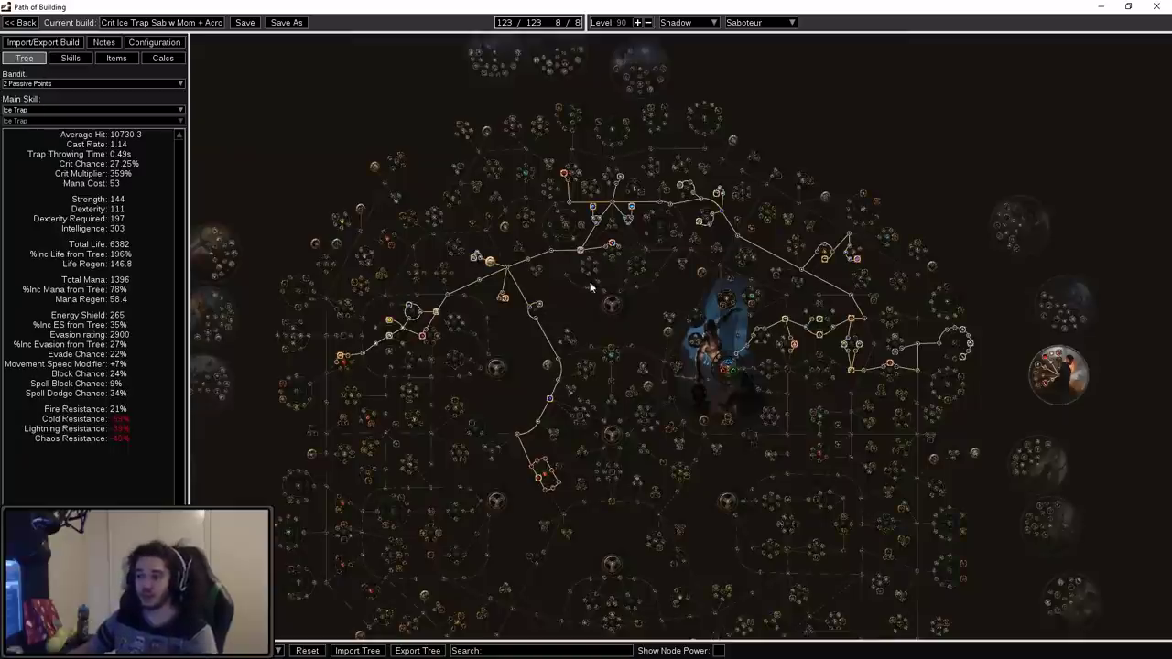
pyautogui.moveTo(672, 327); pyautogui.dragTo(624, 330)
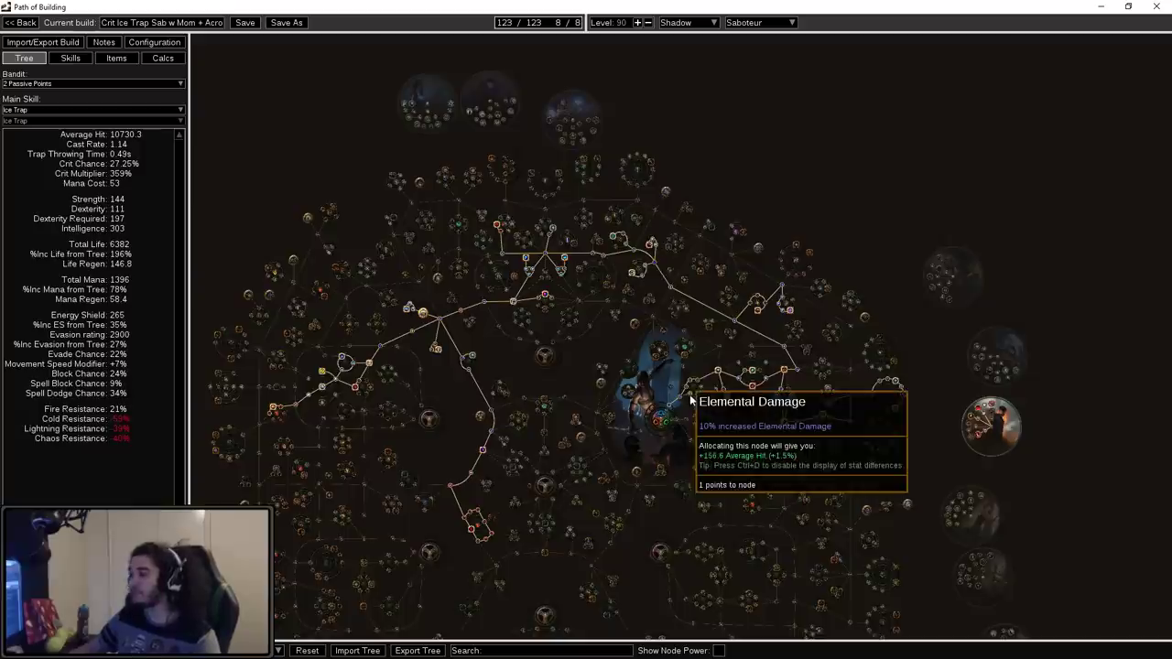
pyautogui.scroll(3, 750, 396)
pyautogui.moveTo(814, 366); pyautogui.dragTo(778, 403)
pyautogui.scroll(3, 725, 391)
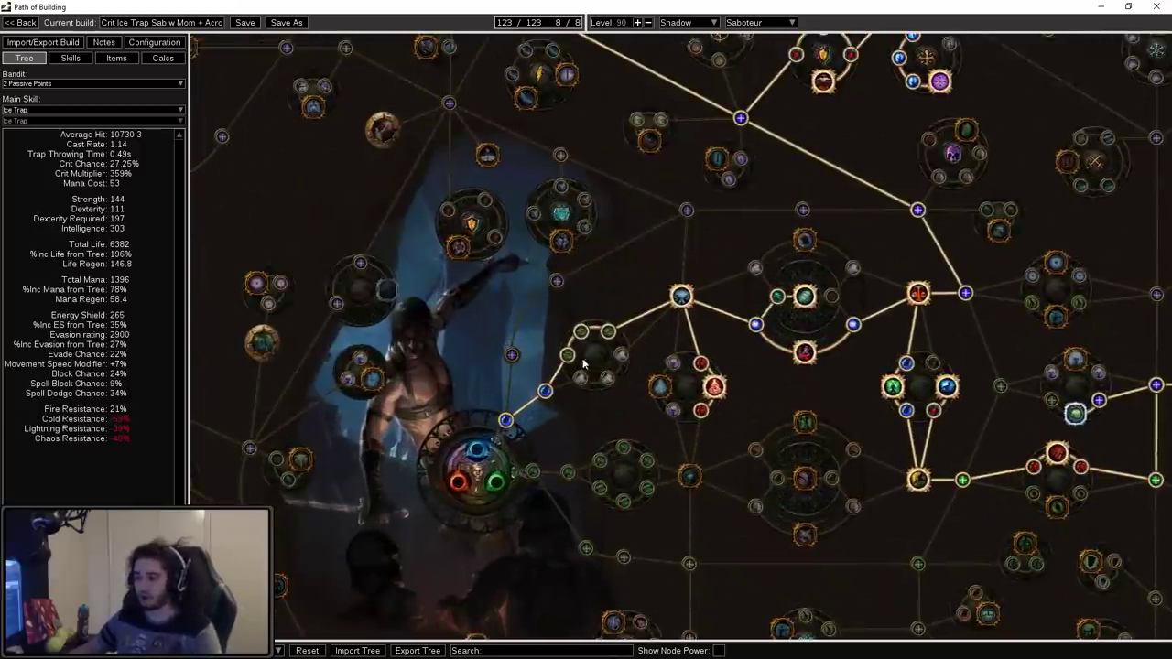
pyautogui.moveTo(567, 358)
pyautogui.scroll(3, 738, 373)
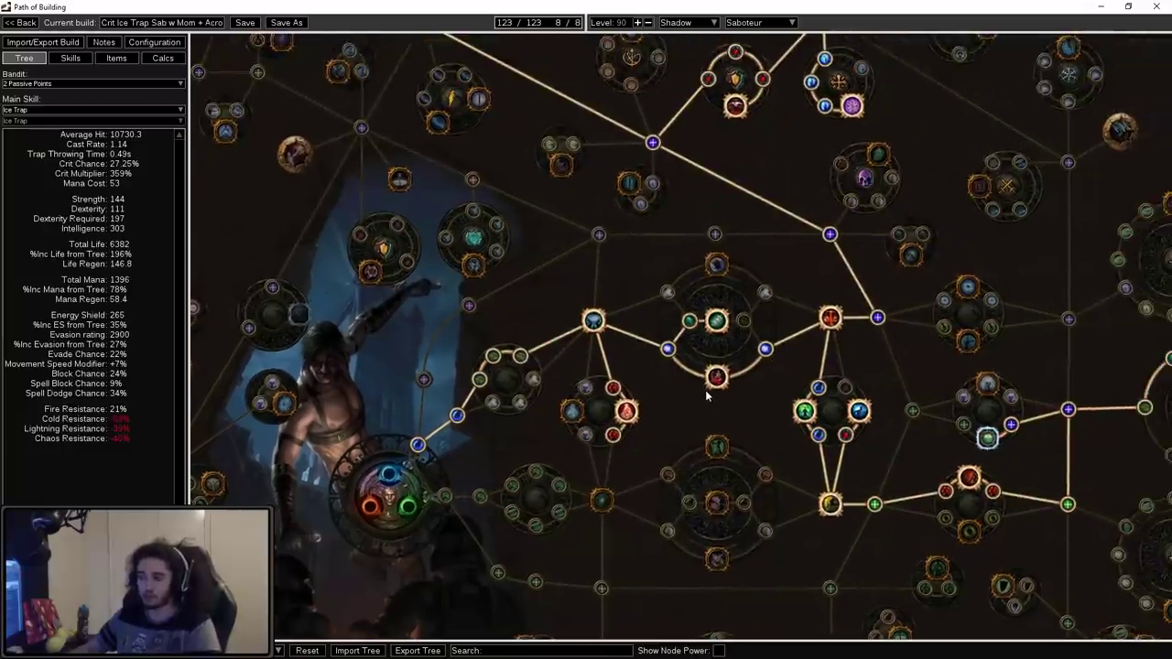
pyautogui.moveTo(709, 437); pyautogui.dragTo(704, 318)
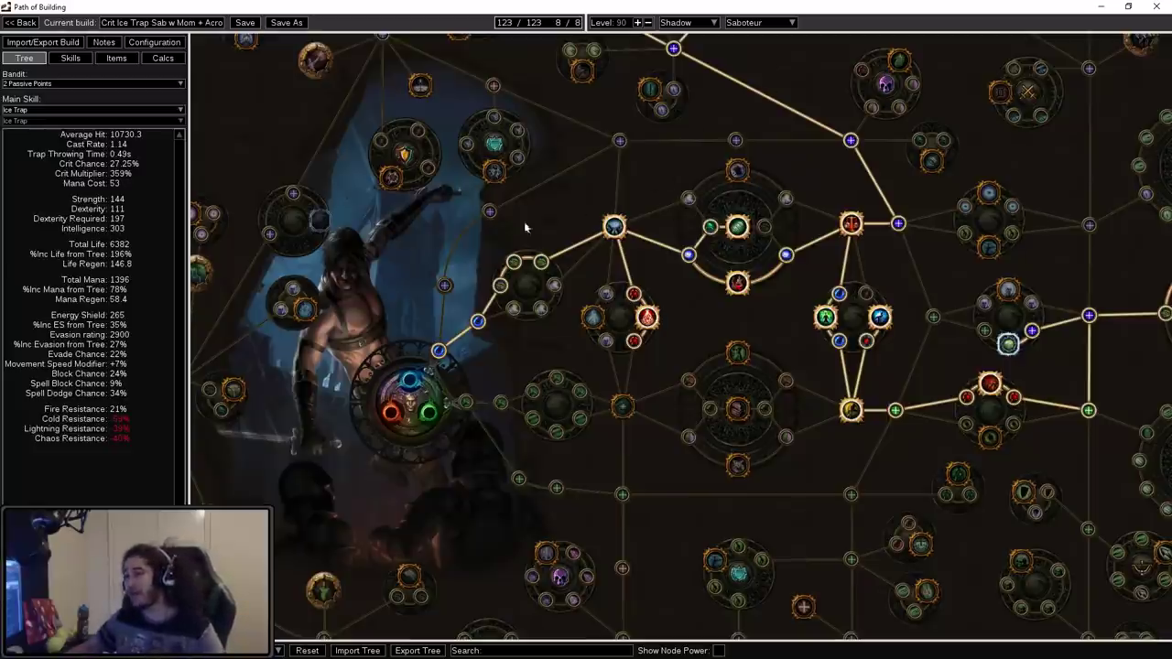
# Look over the path linking the Shadow area with the tree's northern and western clusters.
pyautogui.scroll(-3, 310, 147)
pyautogui.moveTo(357, 163); pyautogui.dragTo(547, 262)
pyautogui.moveTo(445, 220); pyautogui.dragTo(489, 291)
pyautogui.moveTo(619, 338); pyautogui.dragTo(543, 295)
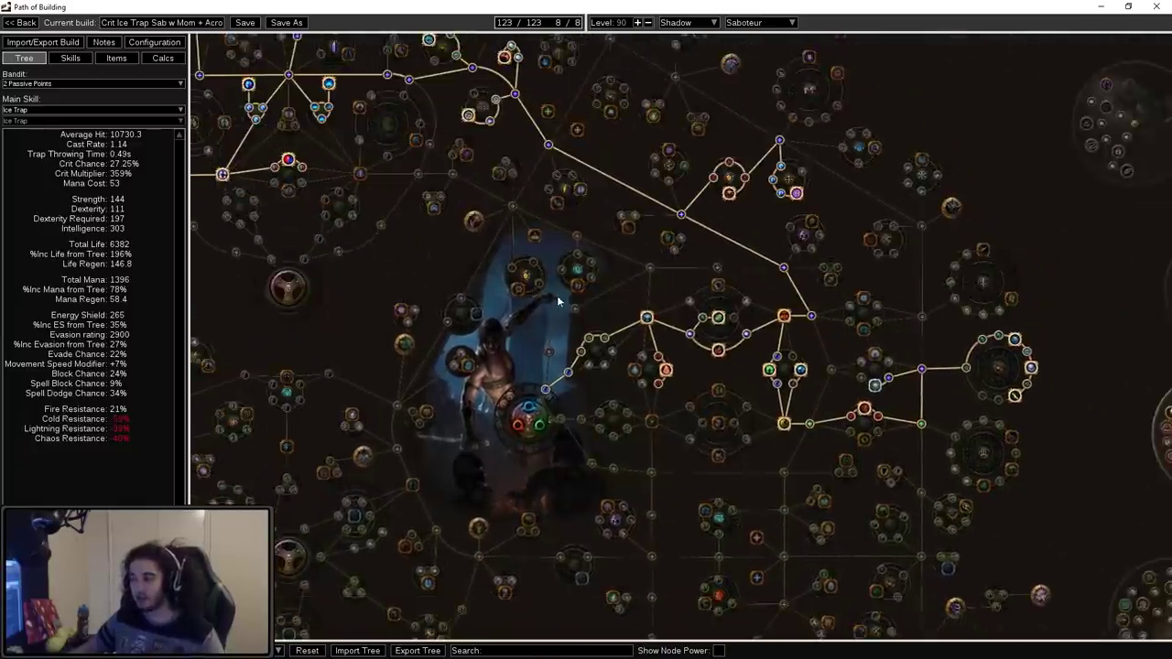
pyautogui.moveTo(397, 251); pyautogui.dragTo(502, 257)
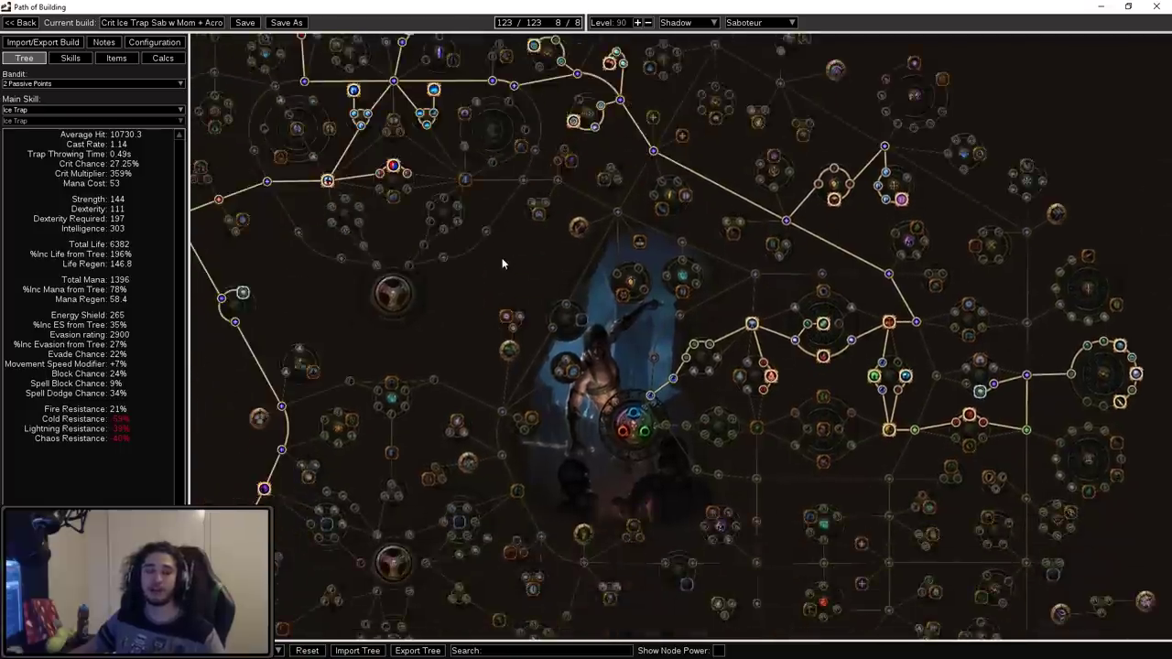
# Close the build with its changes saved, returning to the 3.6 build list with no build selected.
pyautogui.click(21, 24)
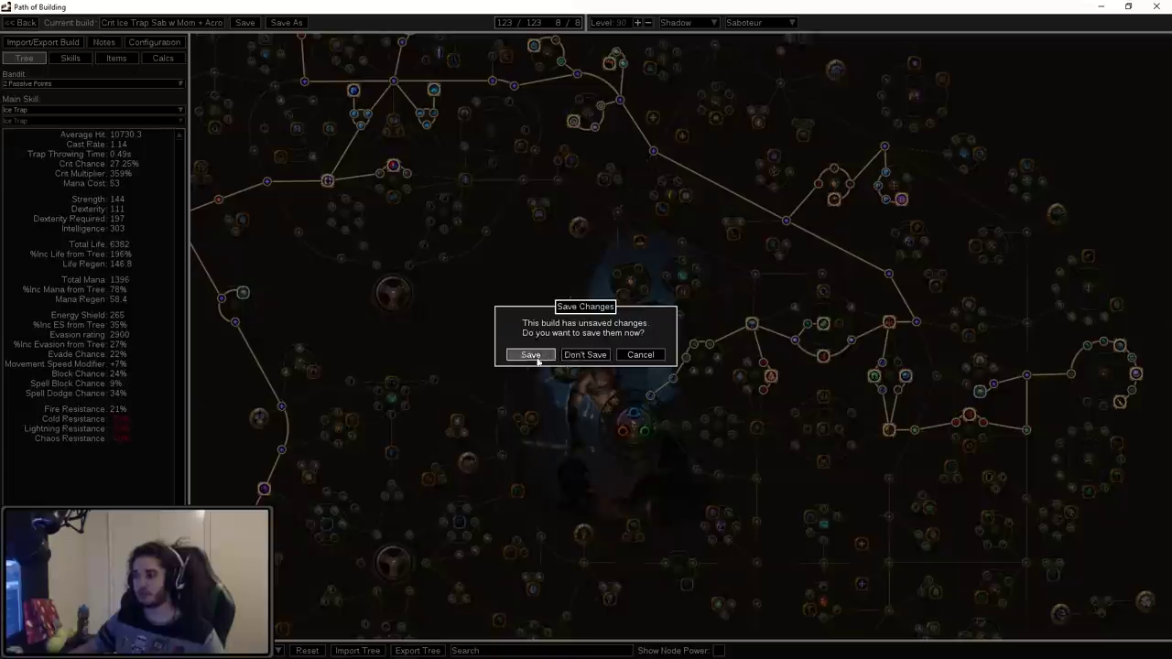
pyautogui.click(536, 355)
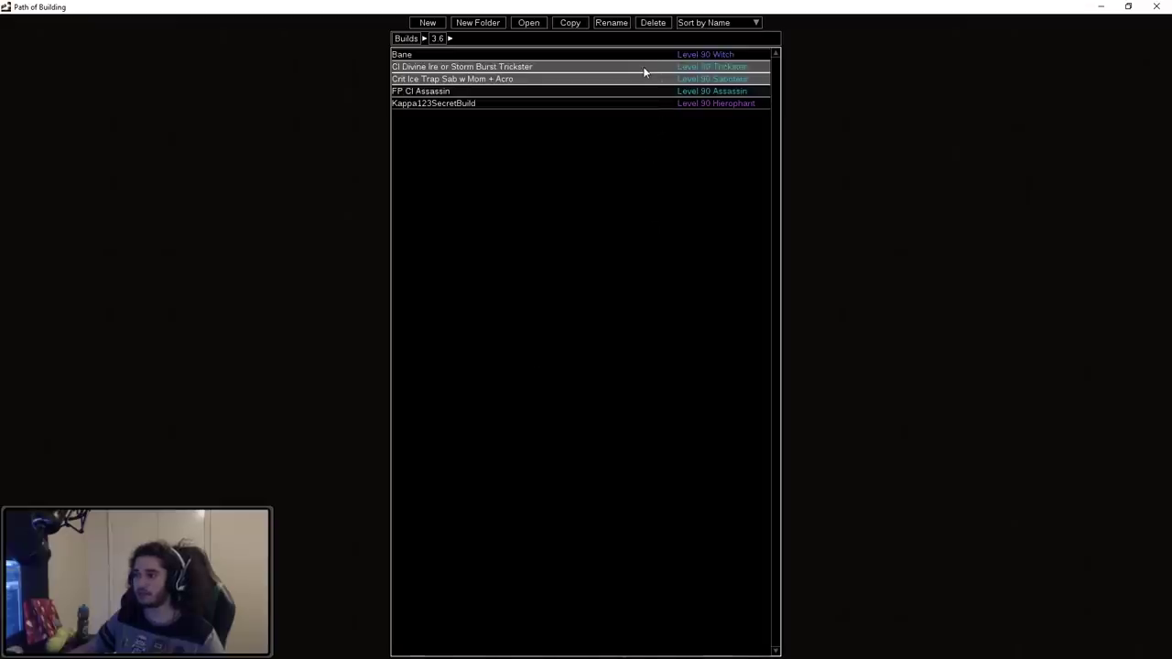
pyautogui.click(636, 385)
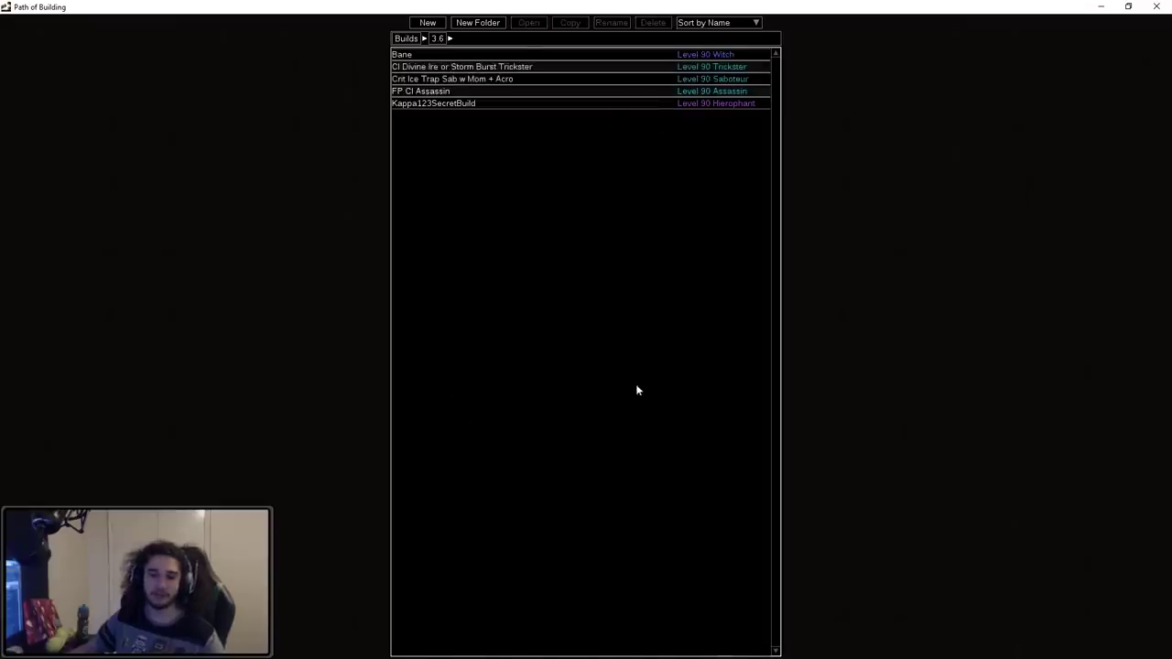